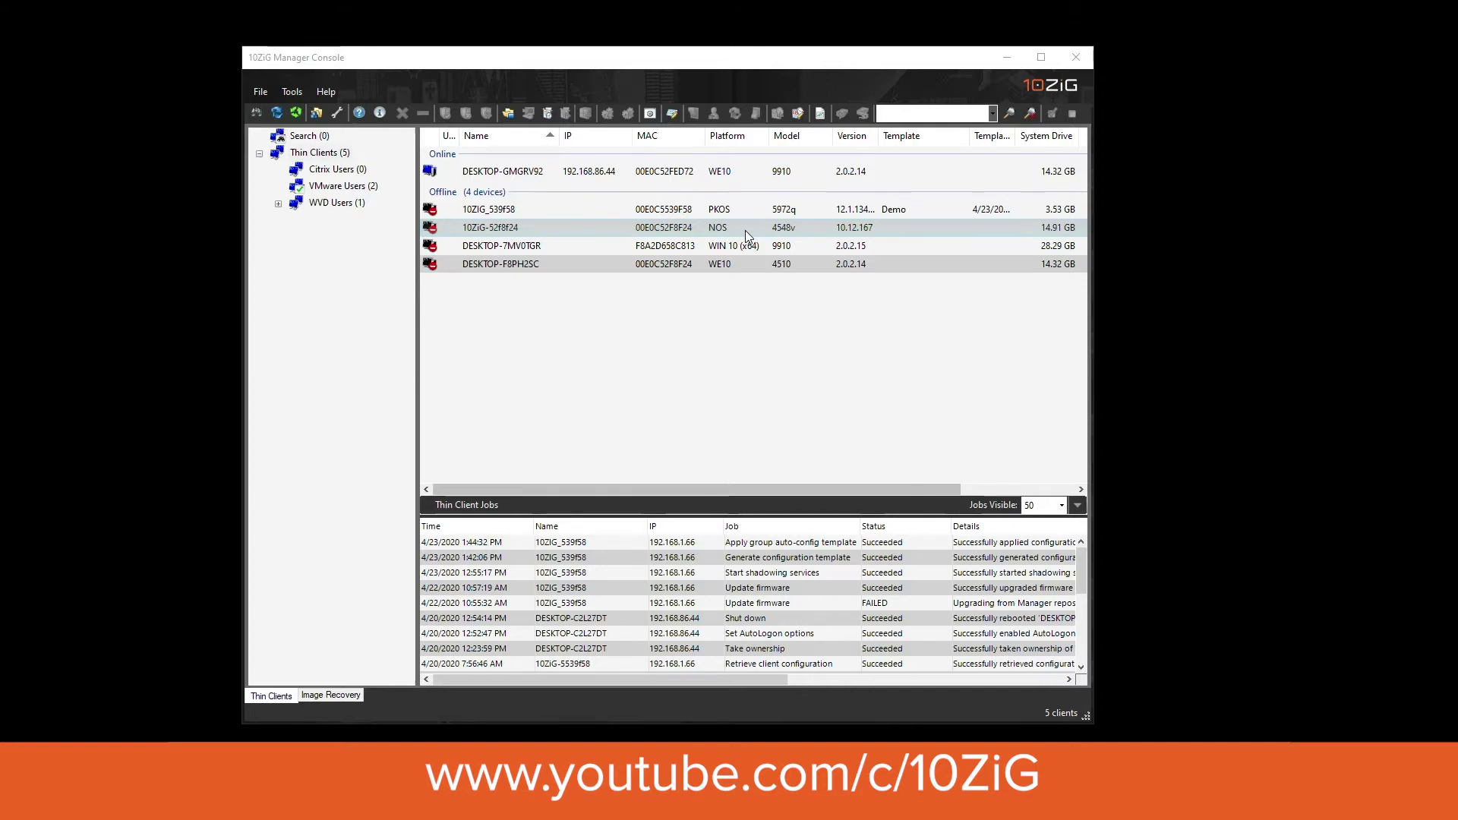
# Start a VNC session to DESKTOP-GMGRV92 and submit the VNC server password.
pyautogui.rightClick(500, 174)
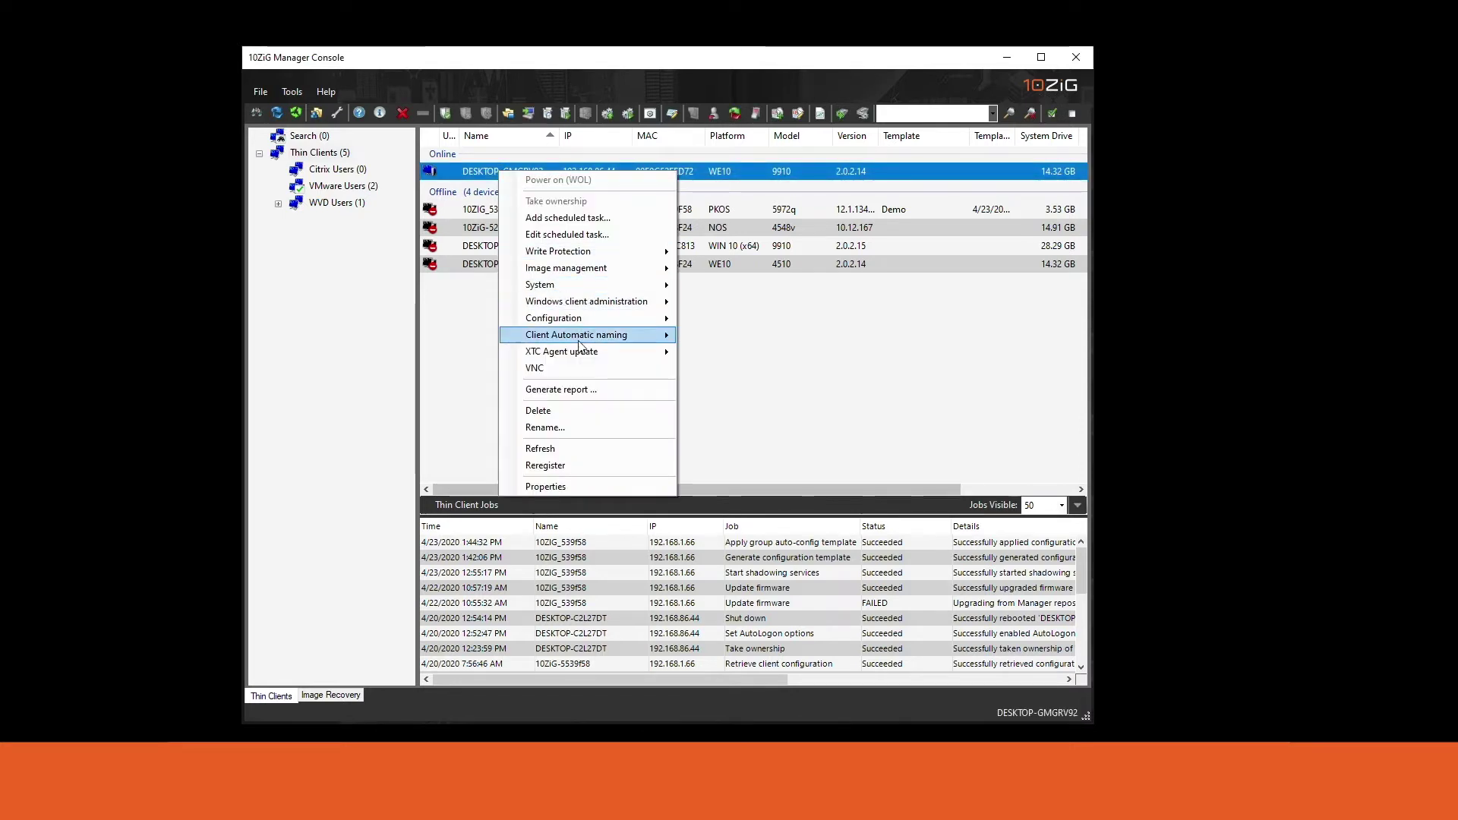
pyautogui.click(576, 367)
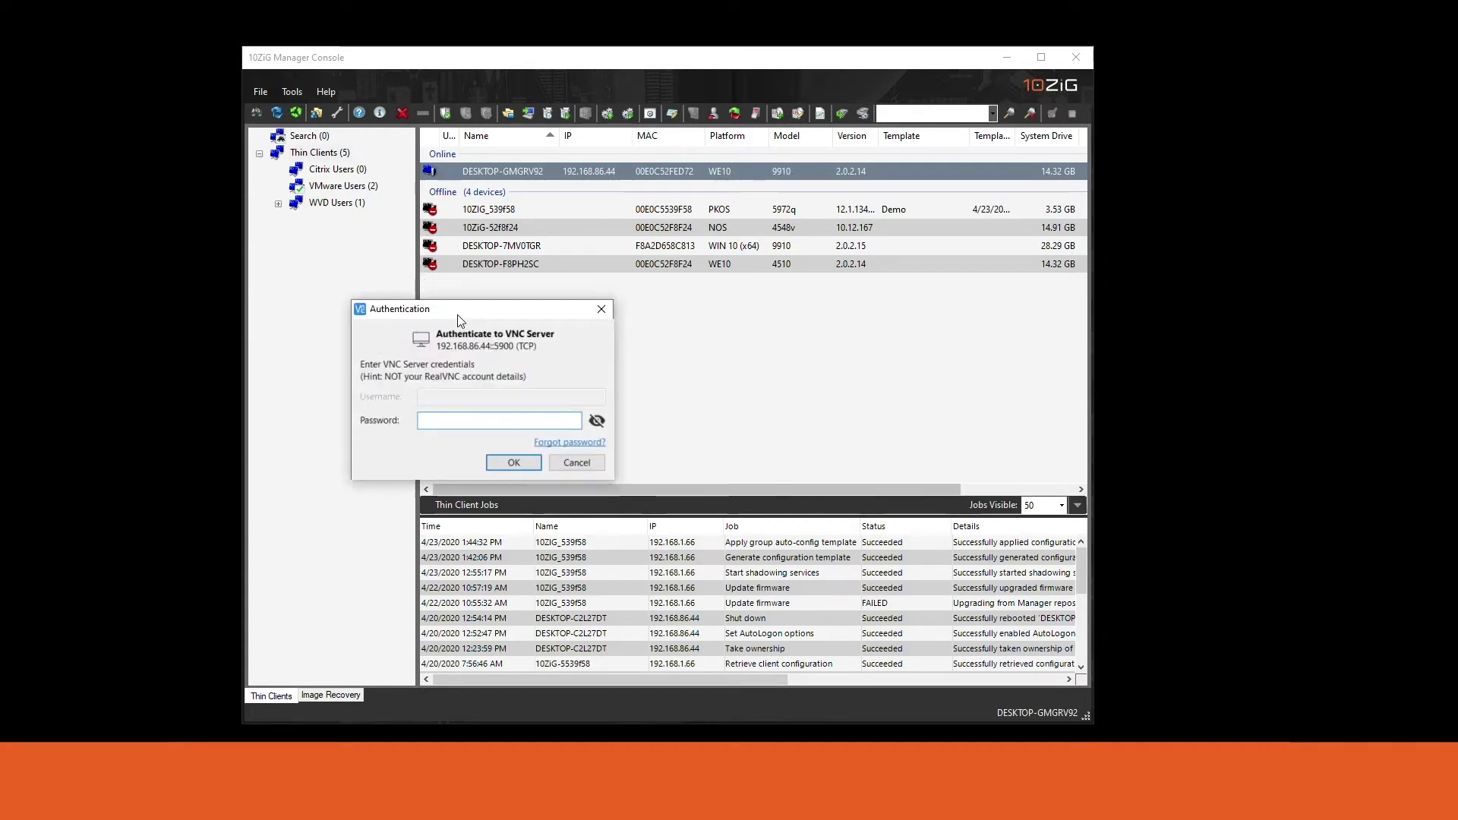
pyautogui.write('admi')
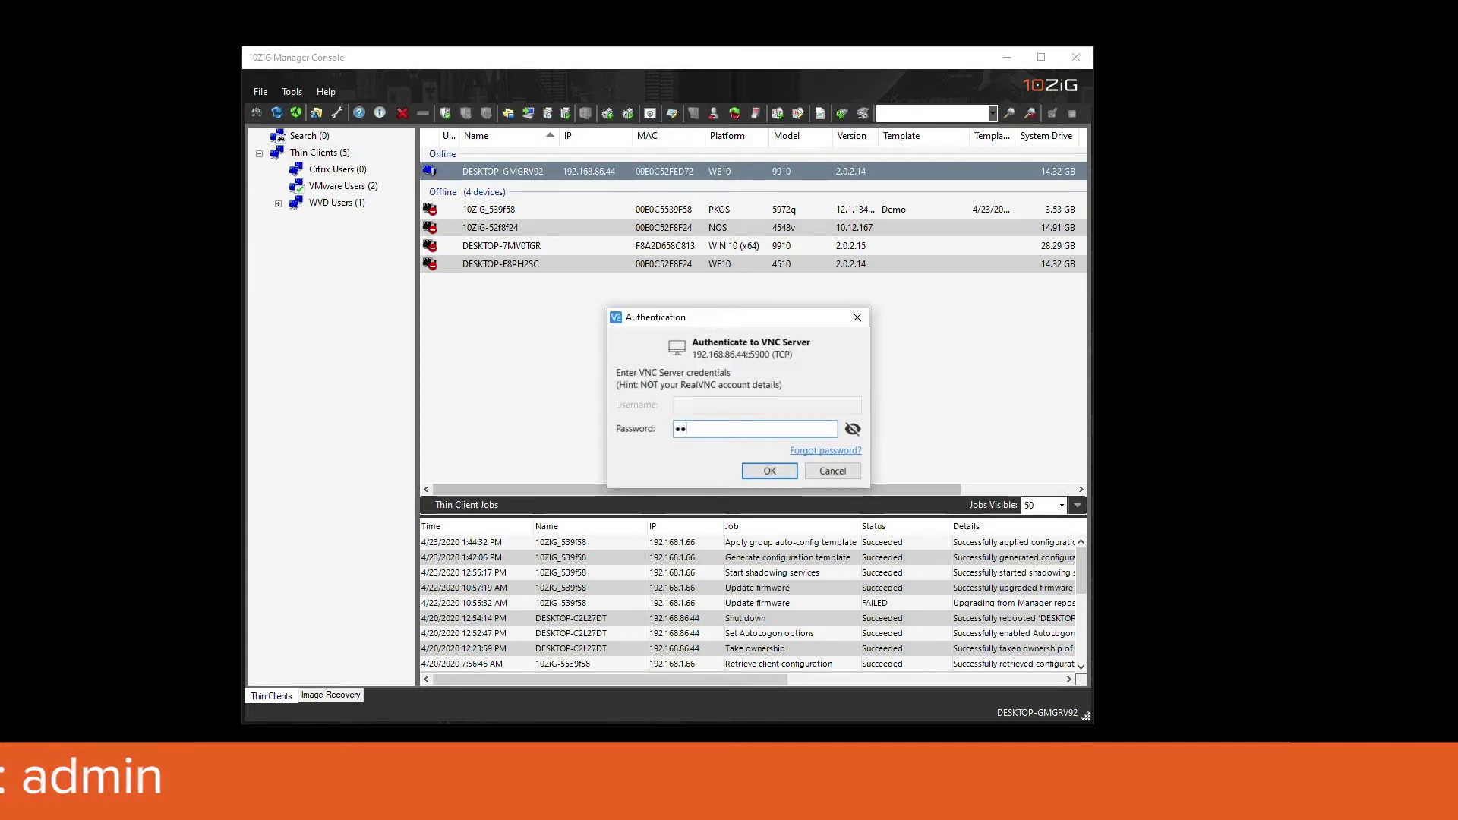
pyautogui.write('n')
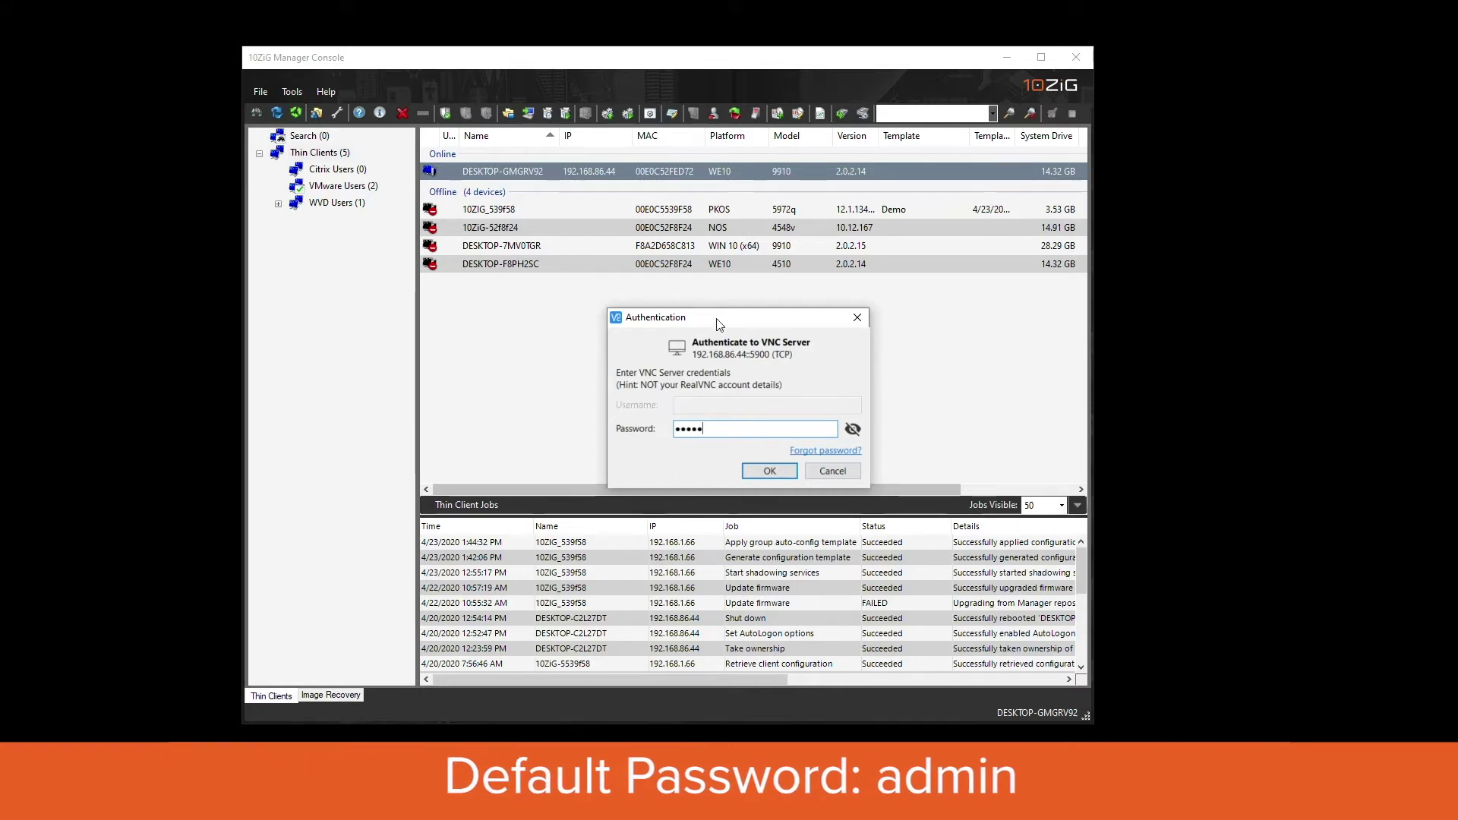
pyautogui.press('Return')
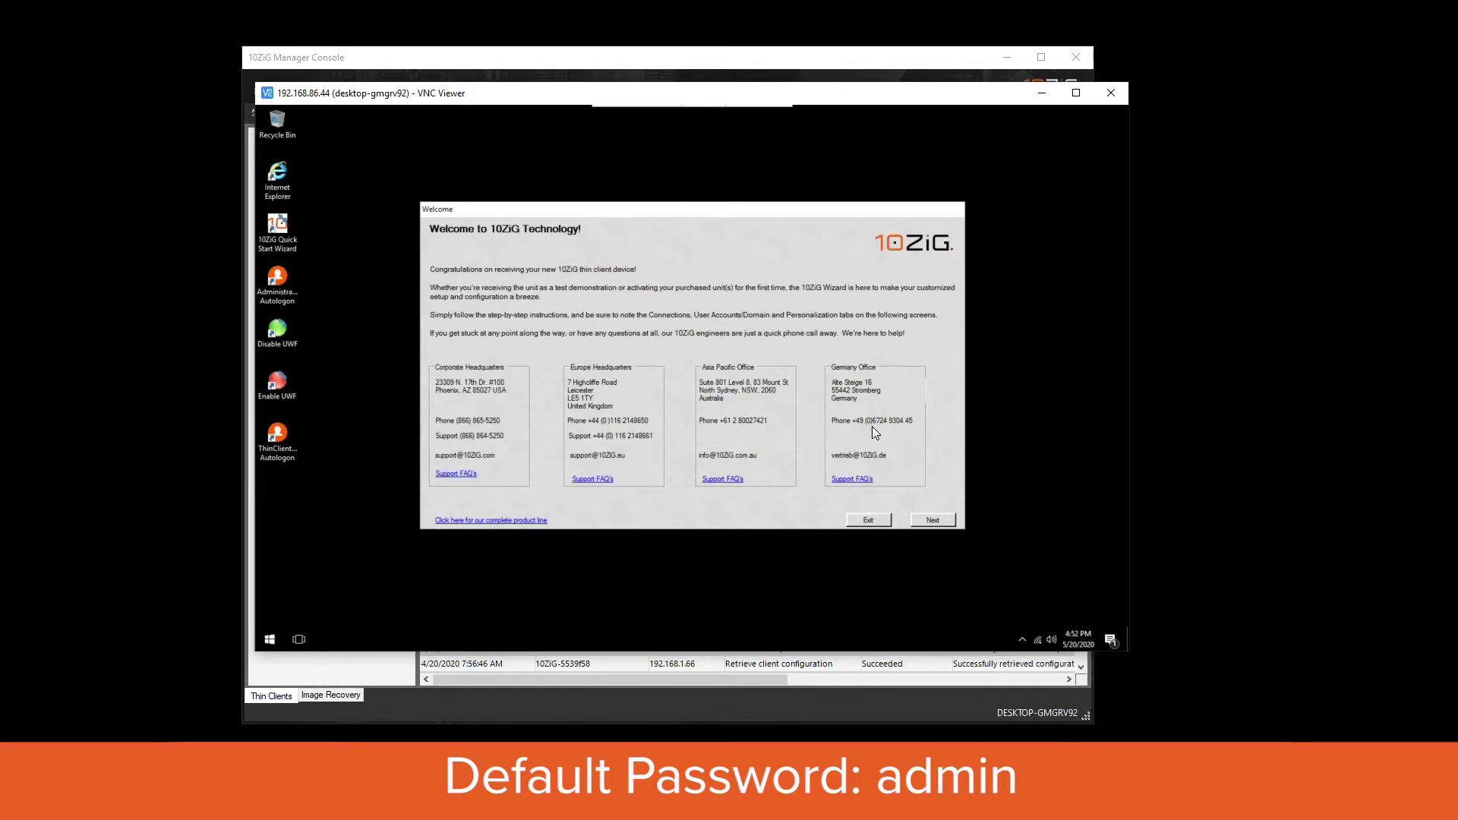
# Exit the 10ZiG welcome window, glance at All Programs, then close the Start menu.
pyautogui.click(864, 521)
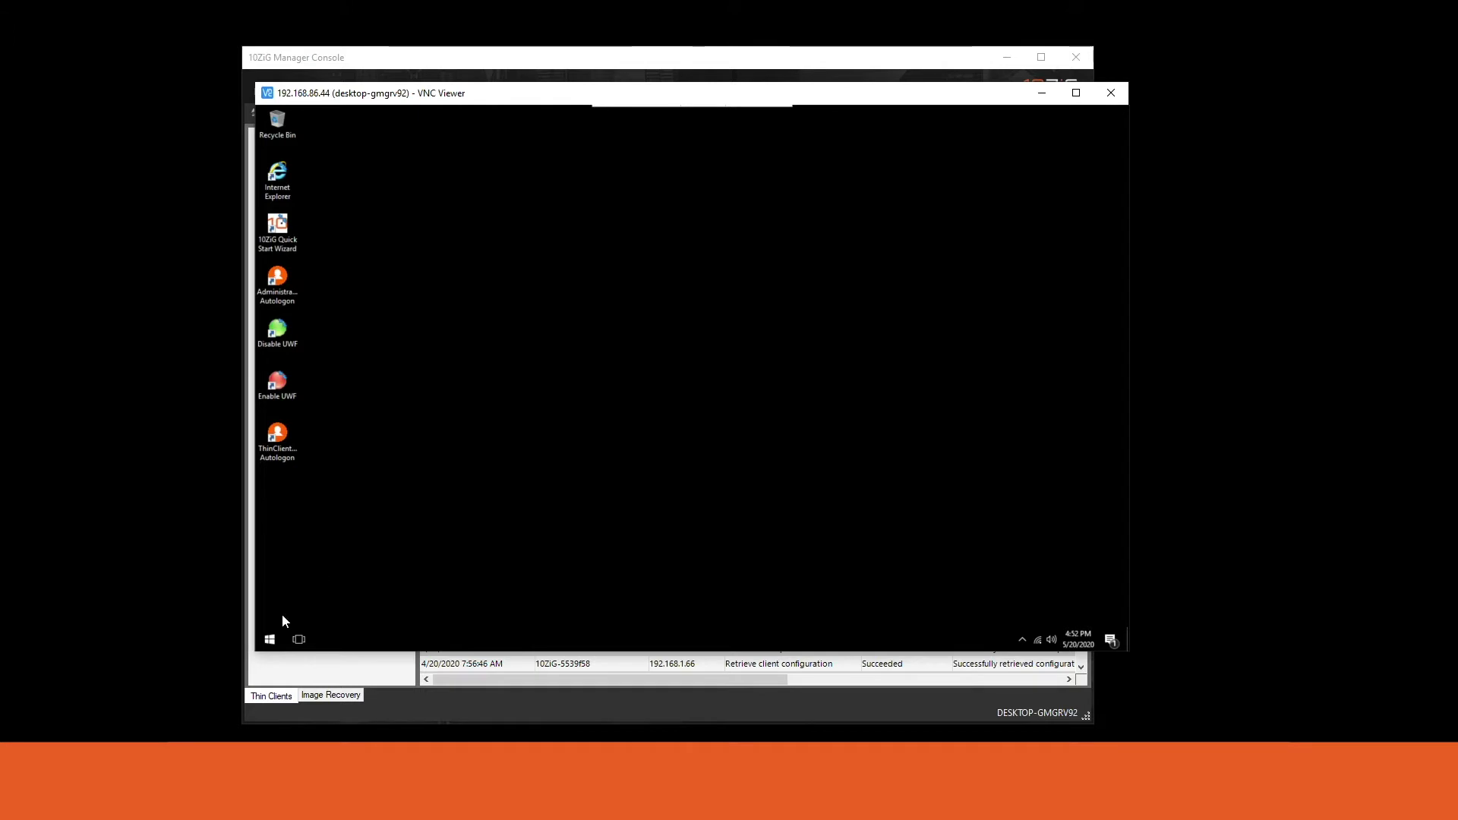
pyautogui.click(269, 639)
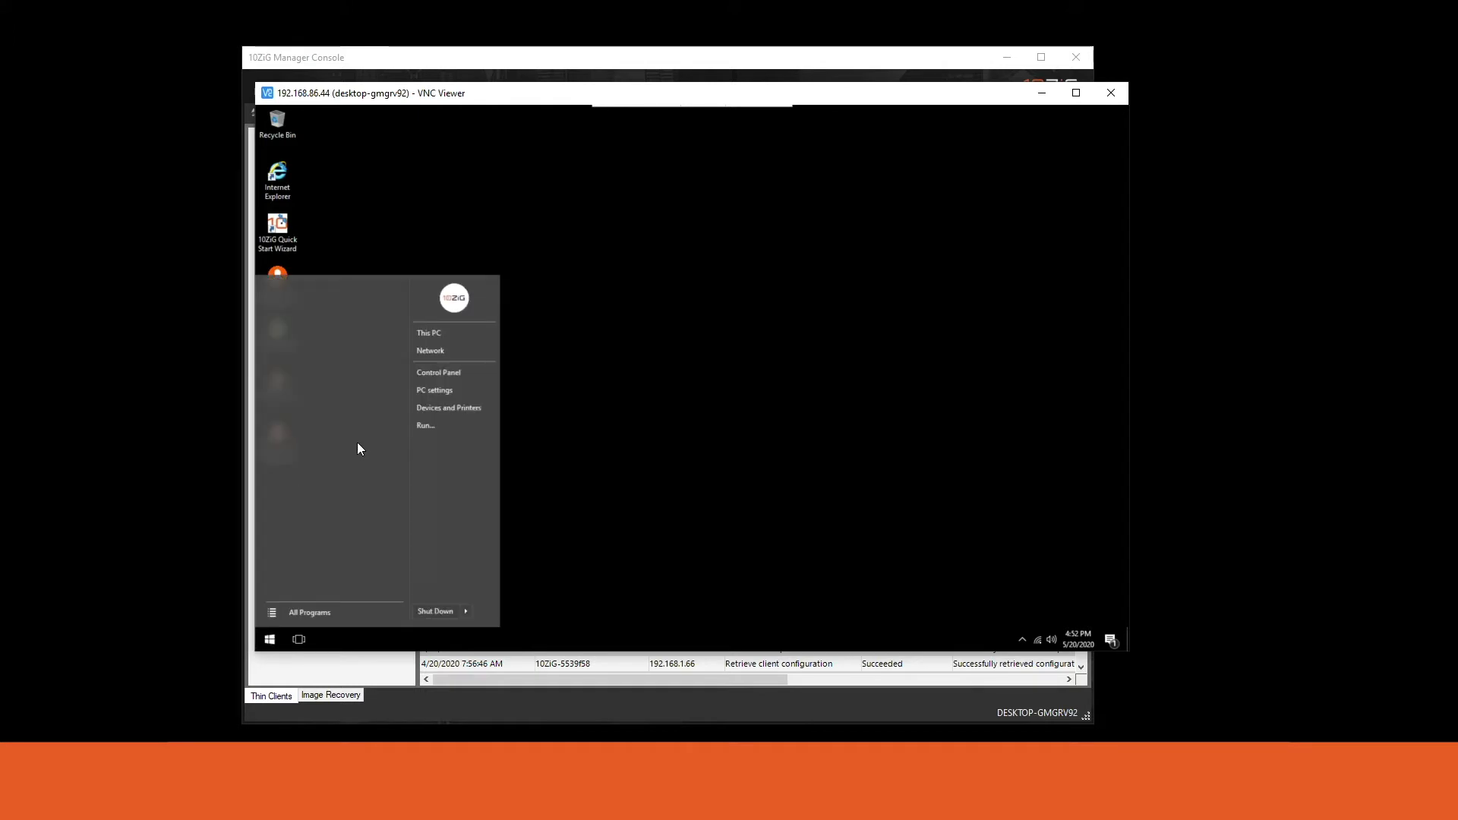
pyautogui.click(323, 609)
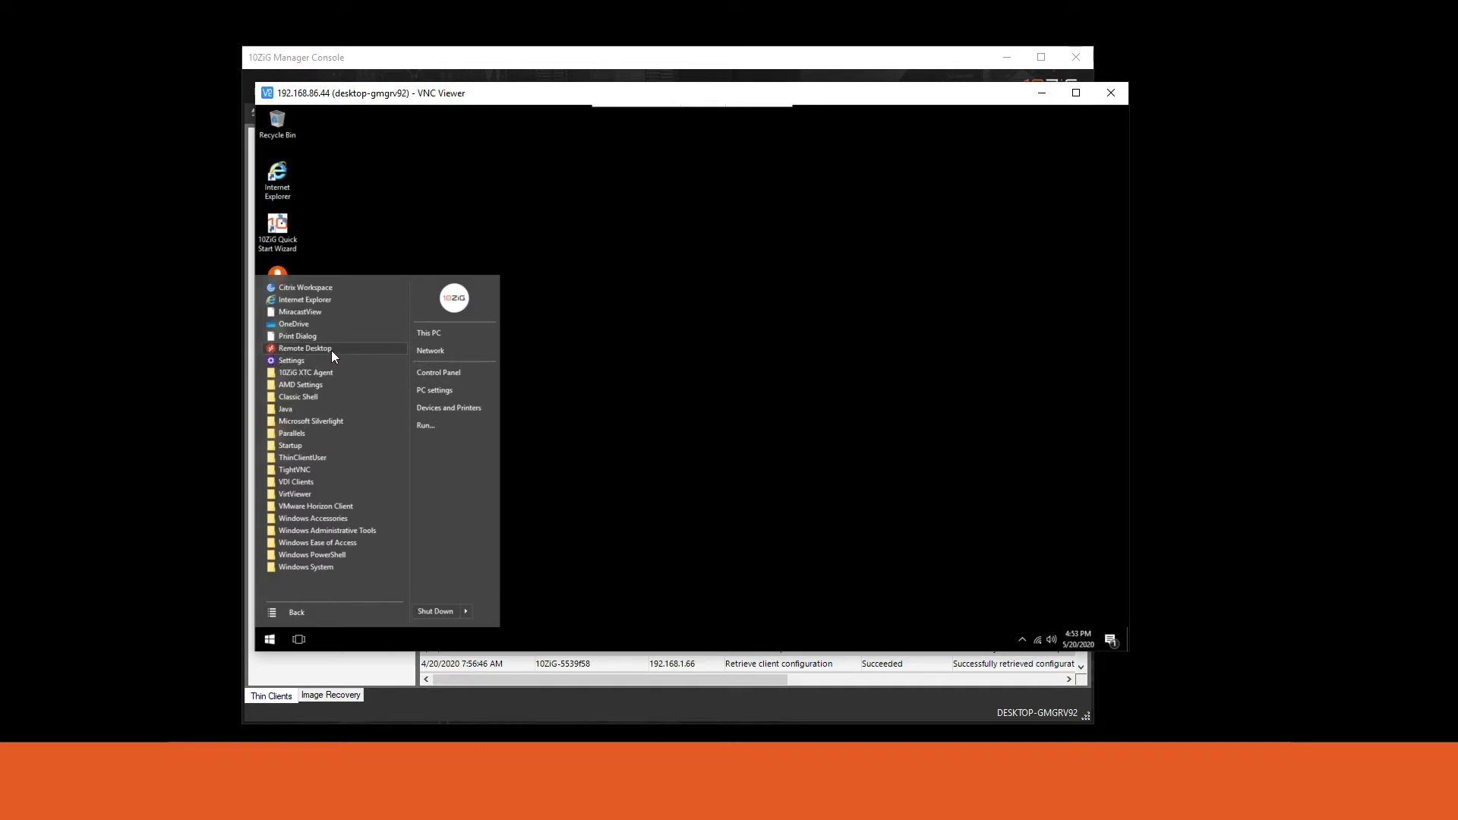
pyautogui.click(531, 338)
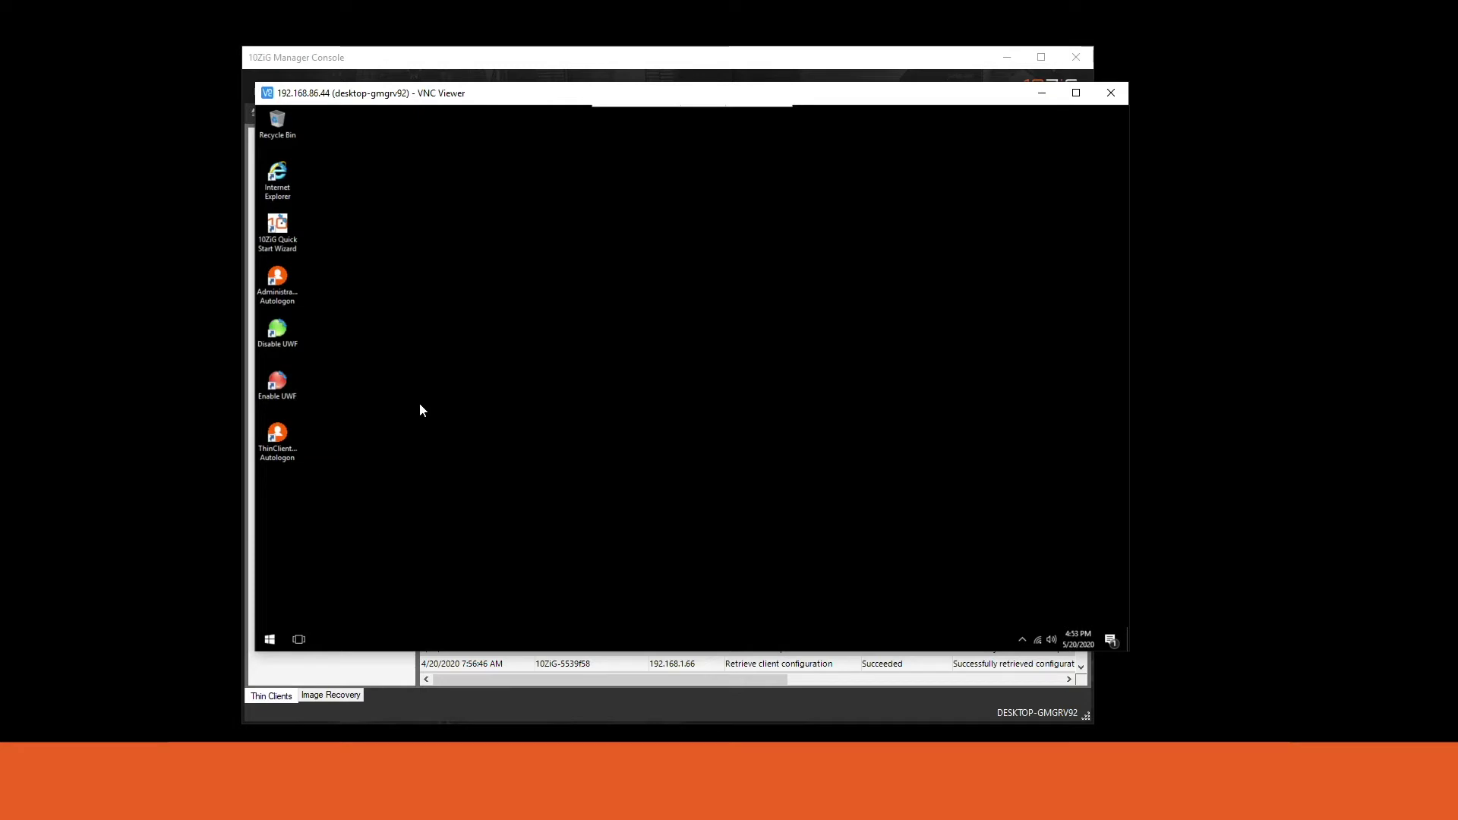
# Log off the Administrator session from the Start menu's Shut Down options.
pyautogui.click(271, 637)
pyautogui.moveTo(468, 609)
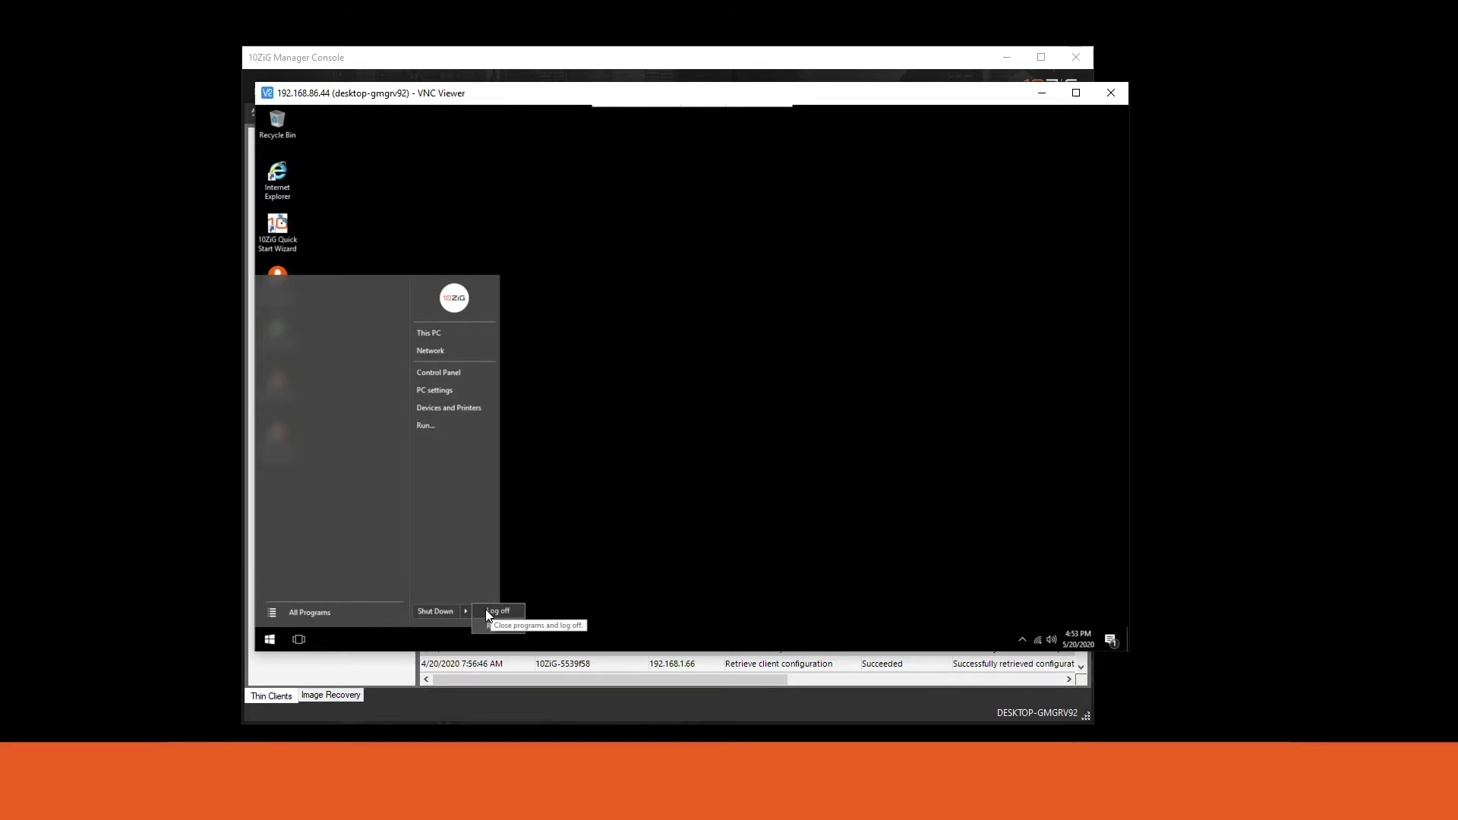
pyautogui.click(496, 610)
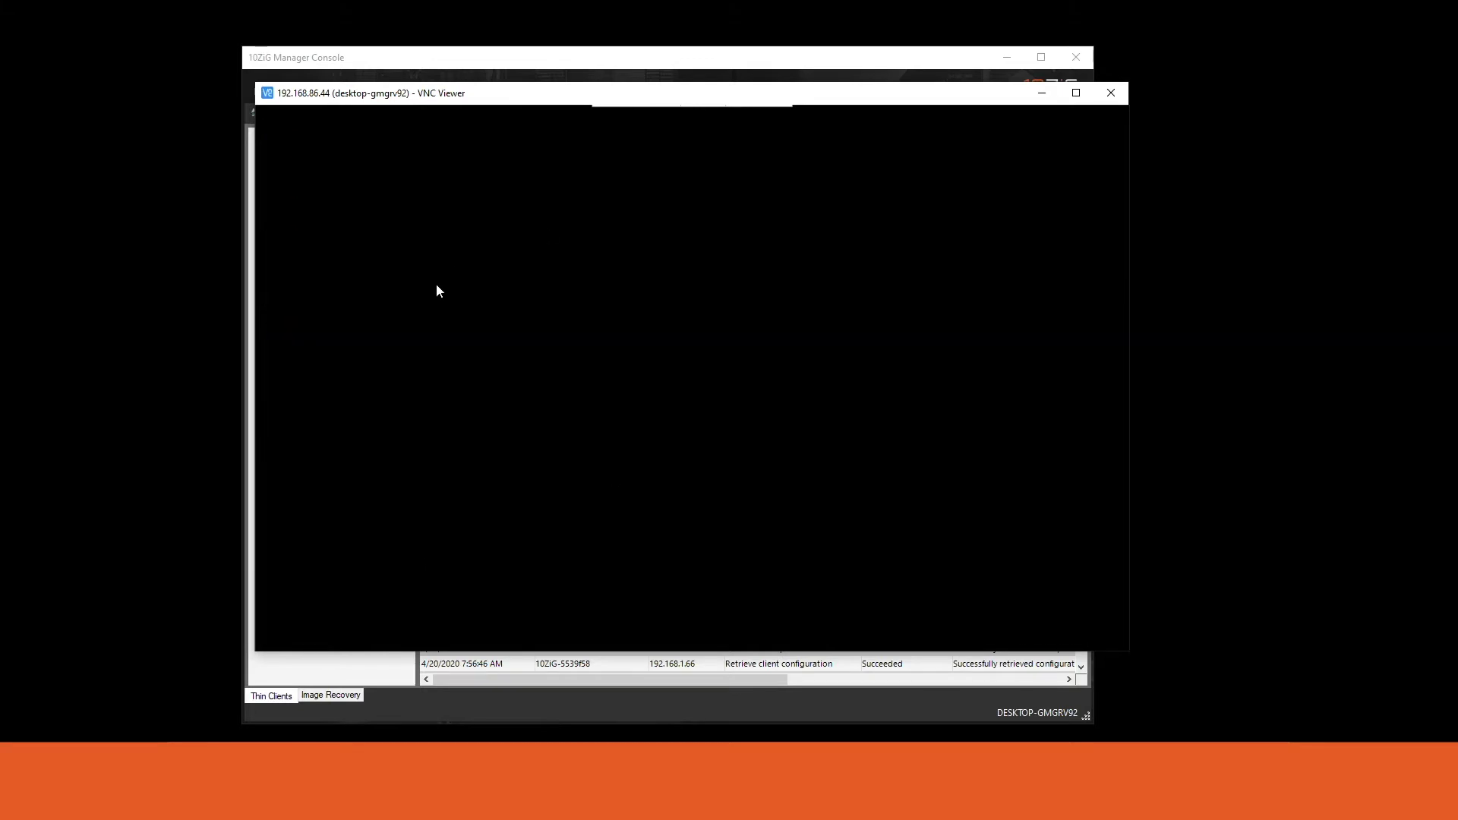
# Sign in as ThinClientUser with that account's password.
pyautogui.click(466, 319)
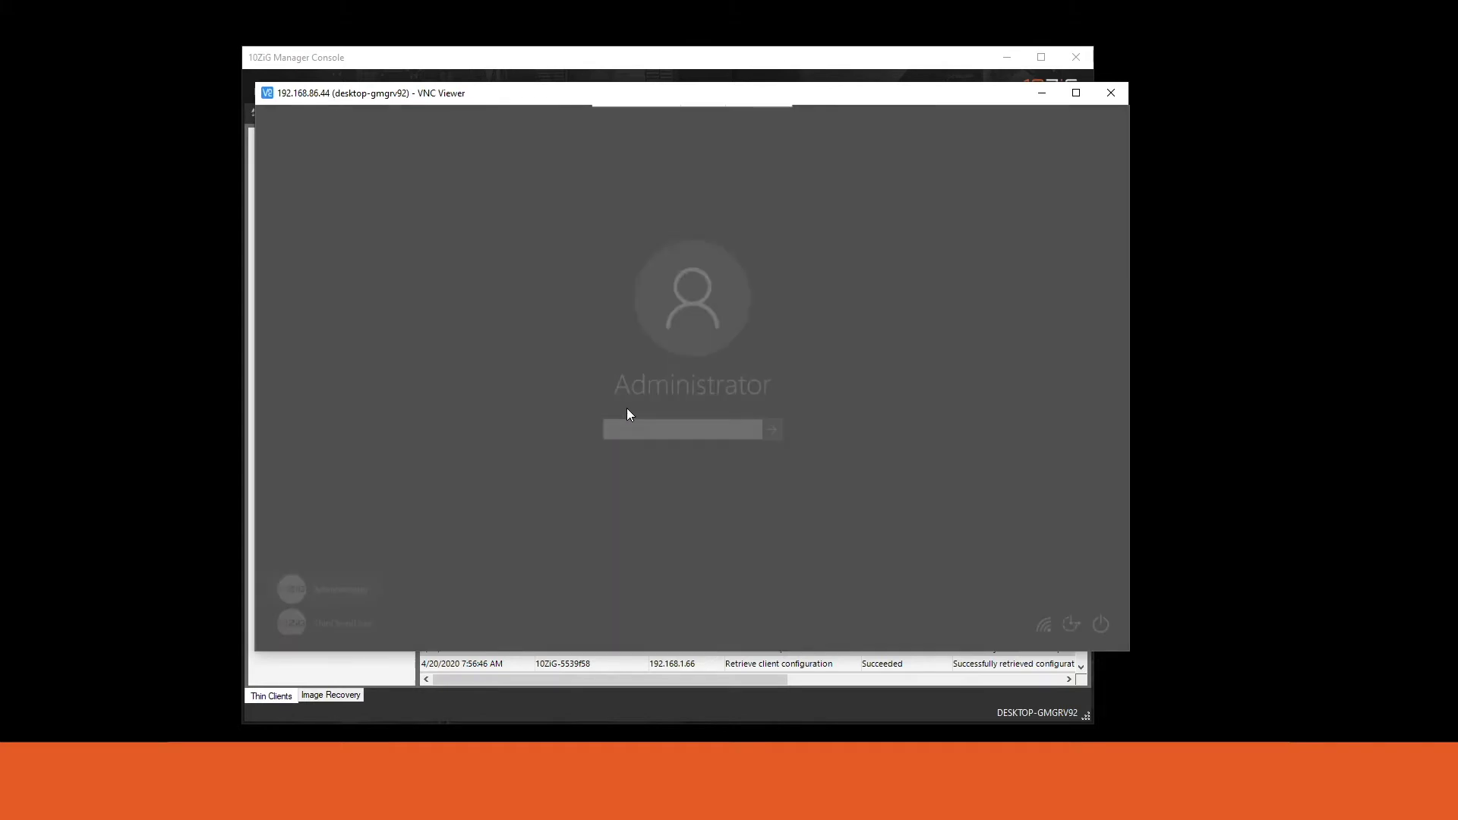
pyautogui.click(348, 619)
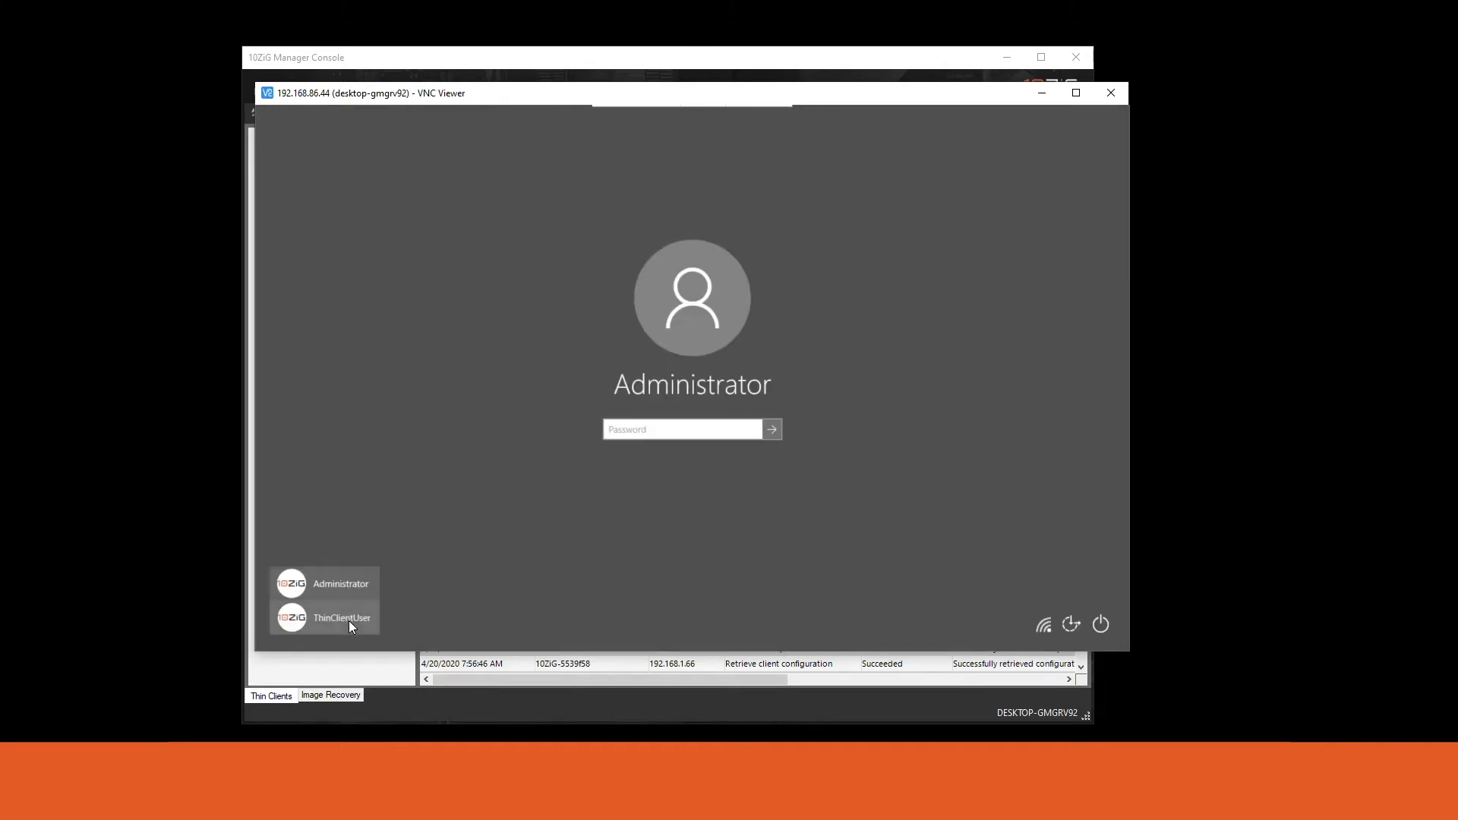
pyautogui.click(700, 427)
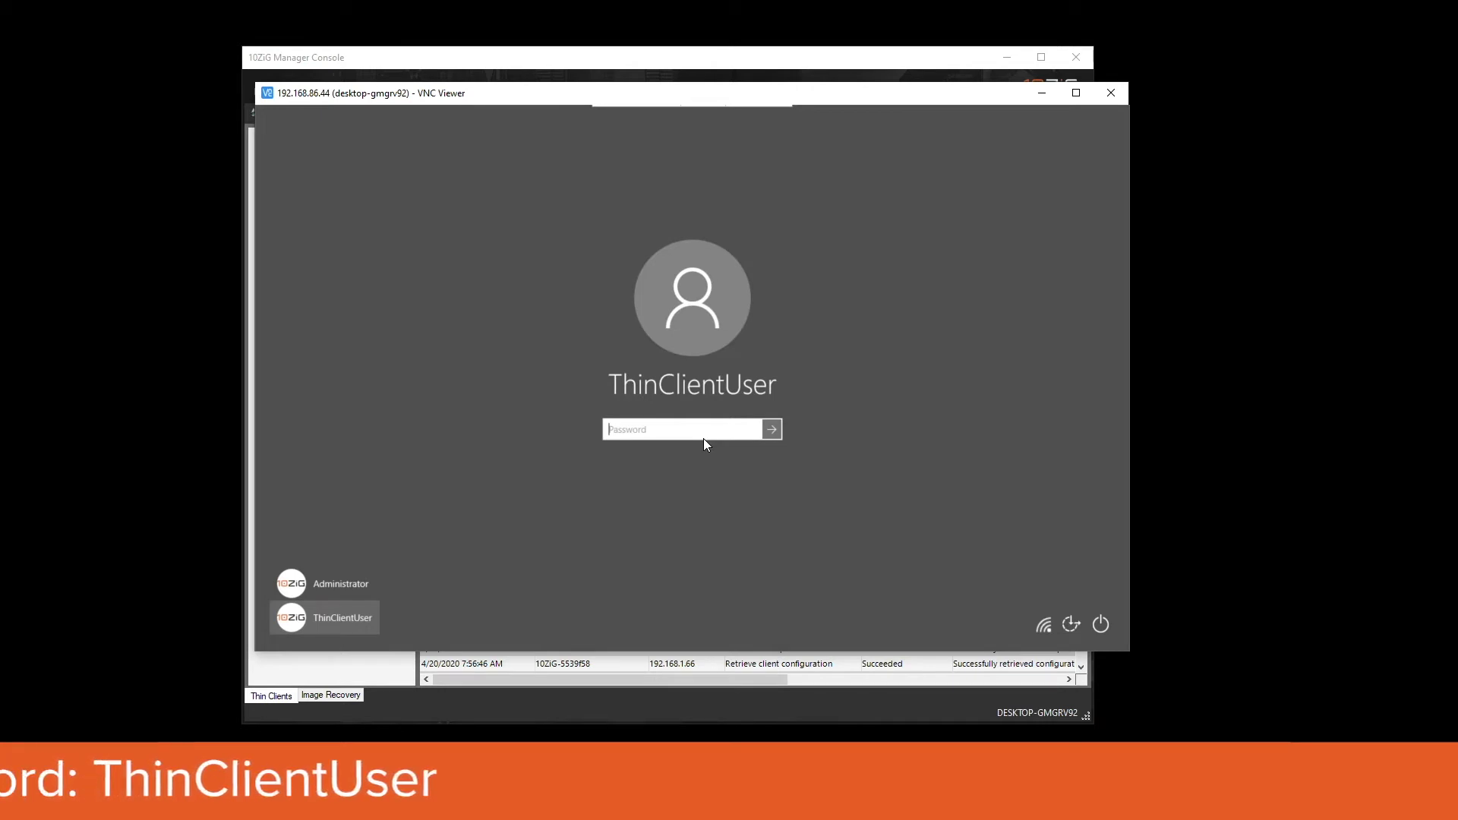
pyautogui.write('ThinClientU')
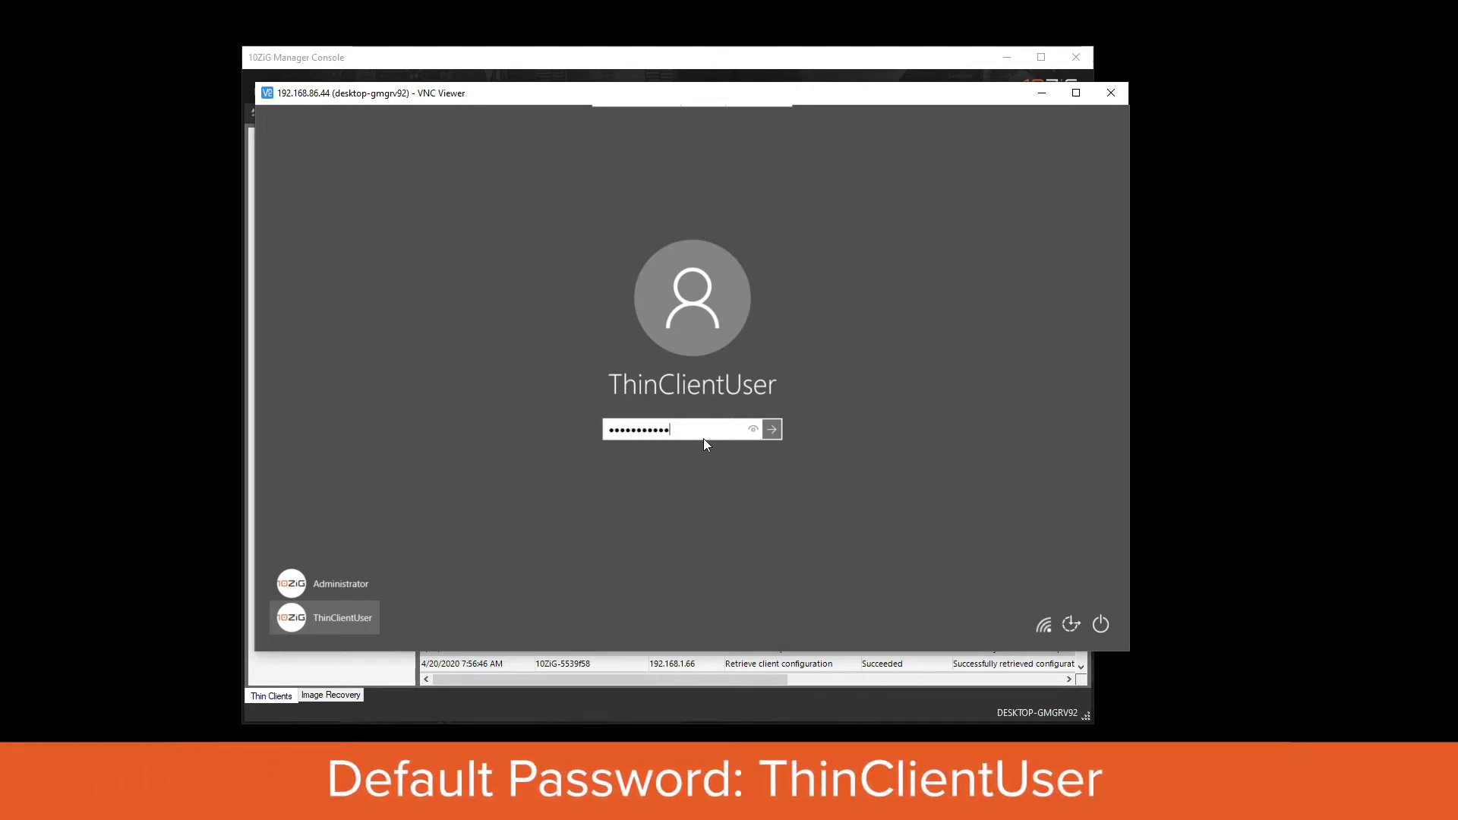
pyautogui.press('Return')
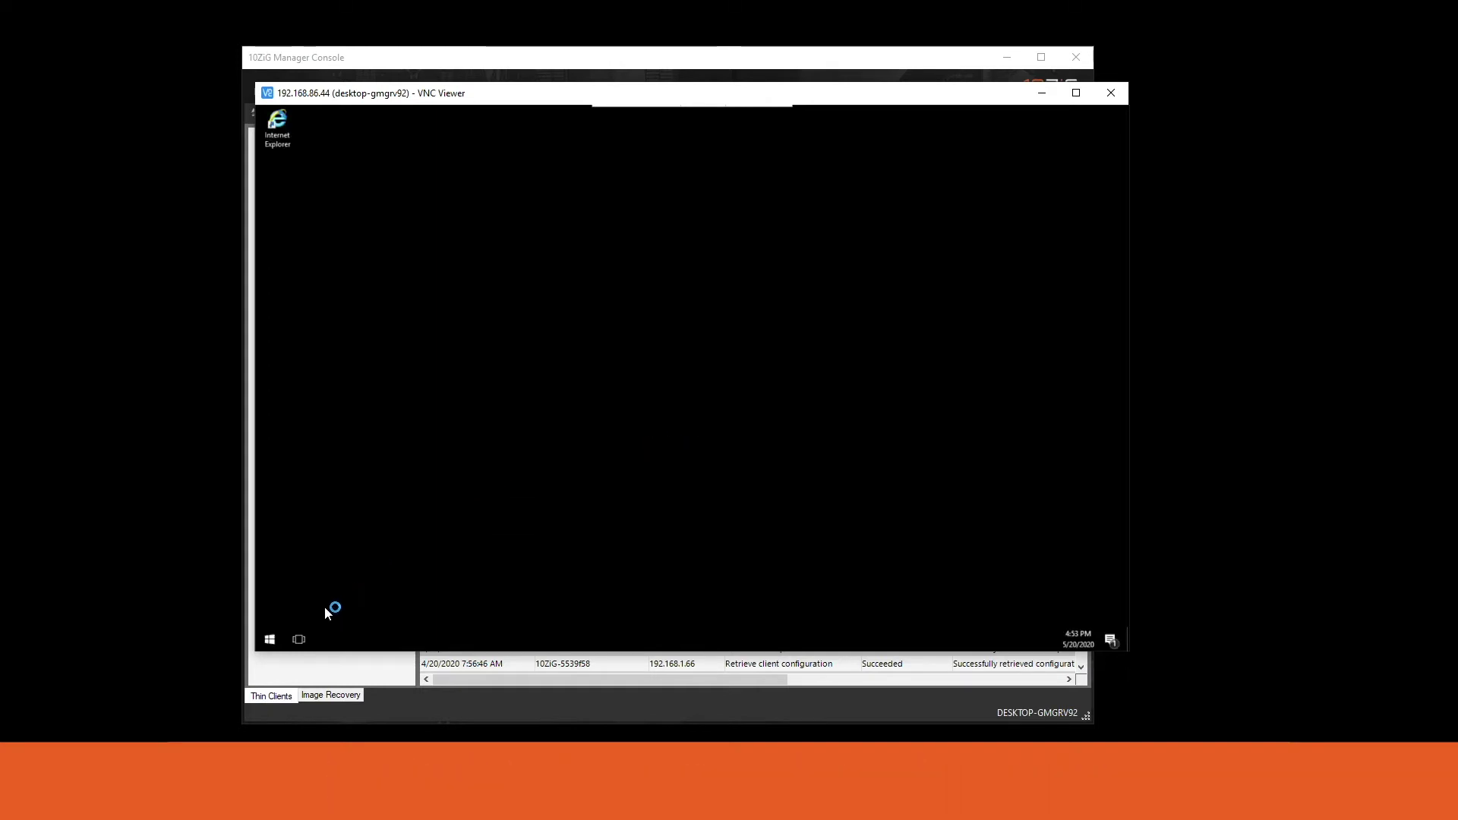
# Launch Remote Desktop from All Programs and move its window slightly right and down.
pyautogui.click(271, 639)
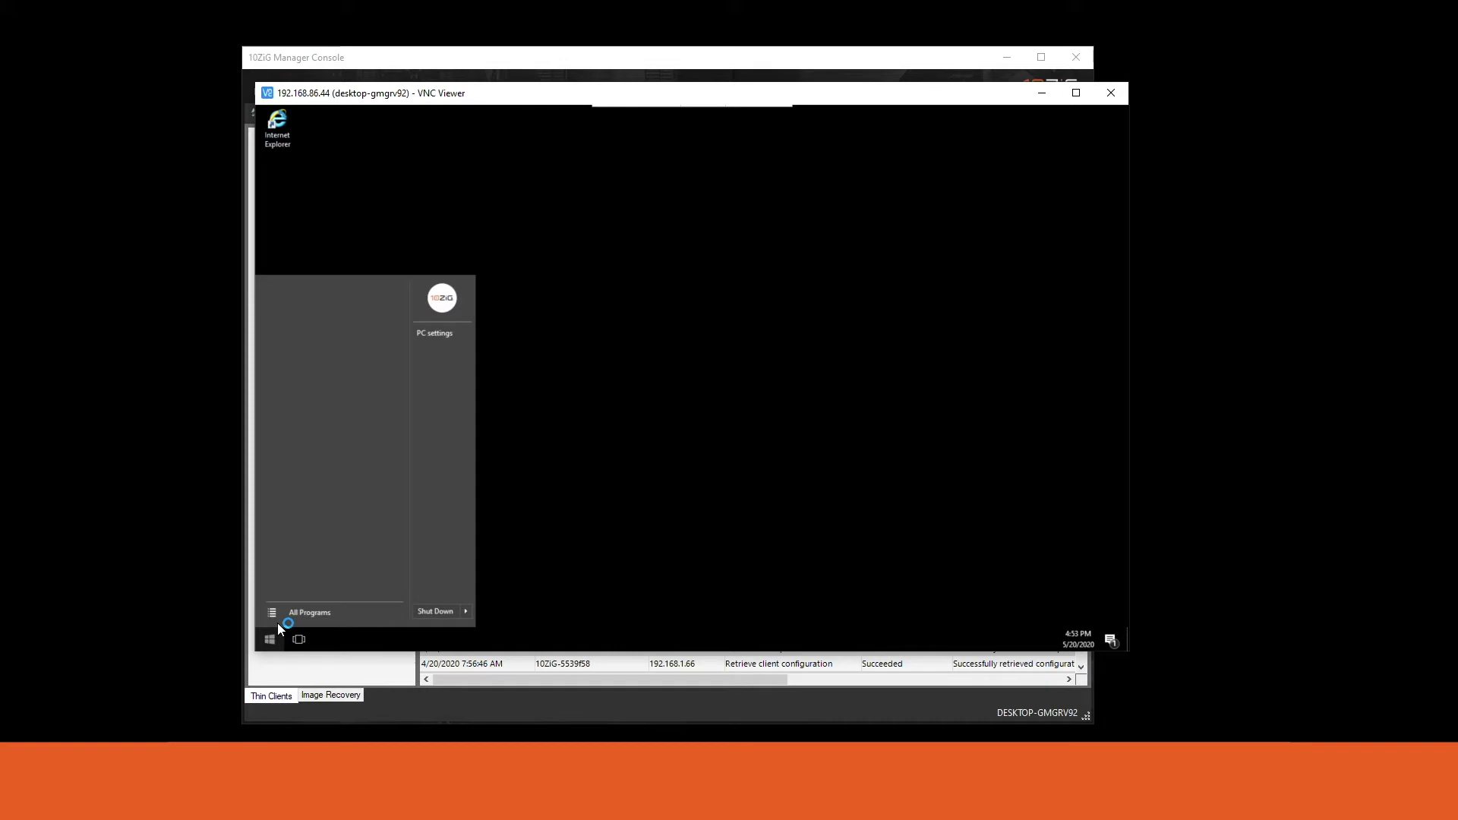
pyautogui.click(283, 613)
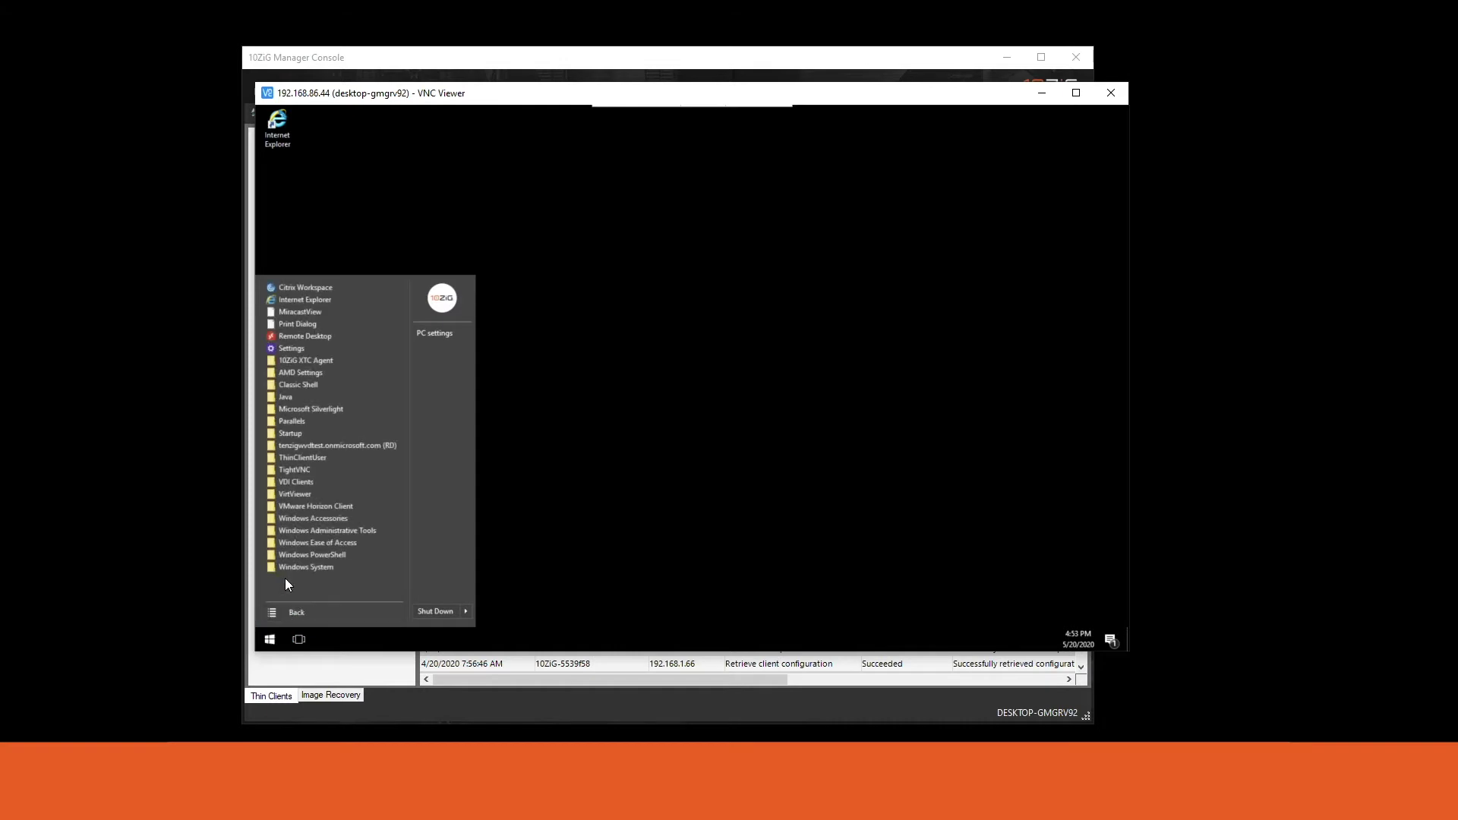
pyautogui.click(299, 340)
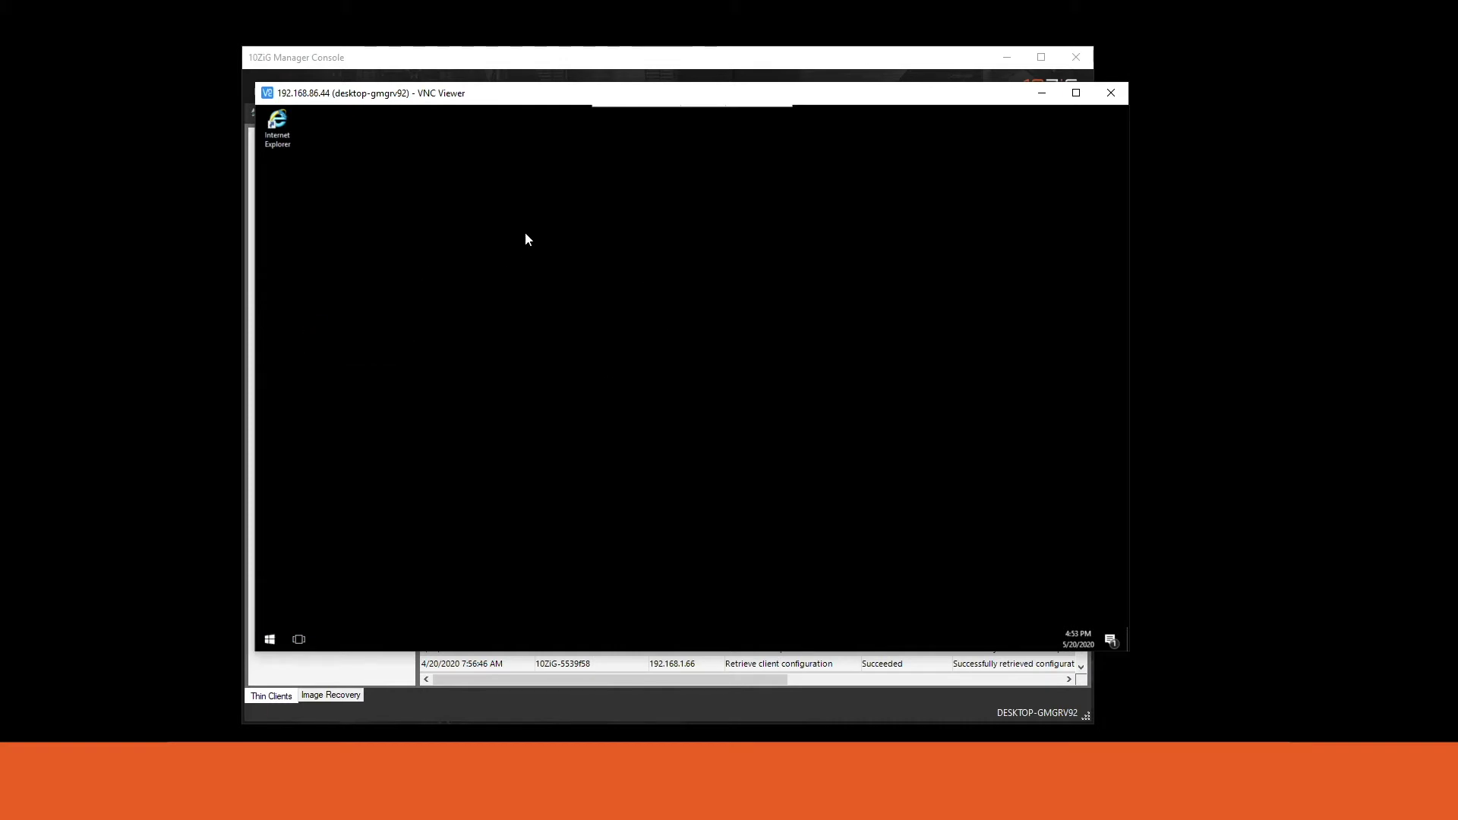
pyautogui.moveTo(533, 150); pyautogui.dragTo(606, 162)
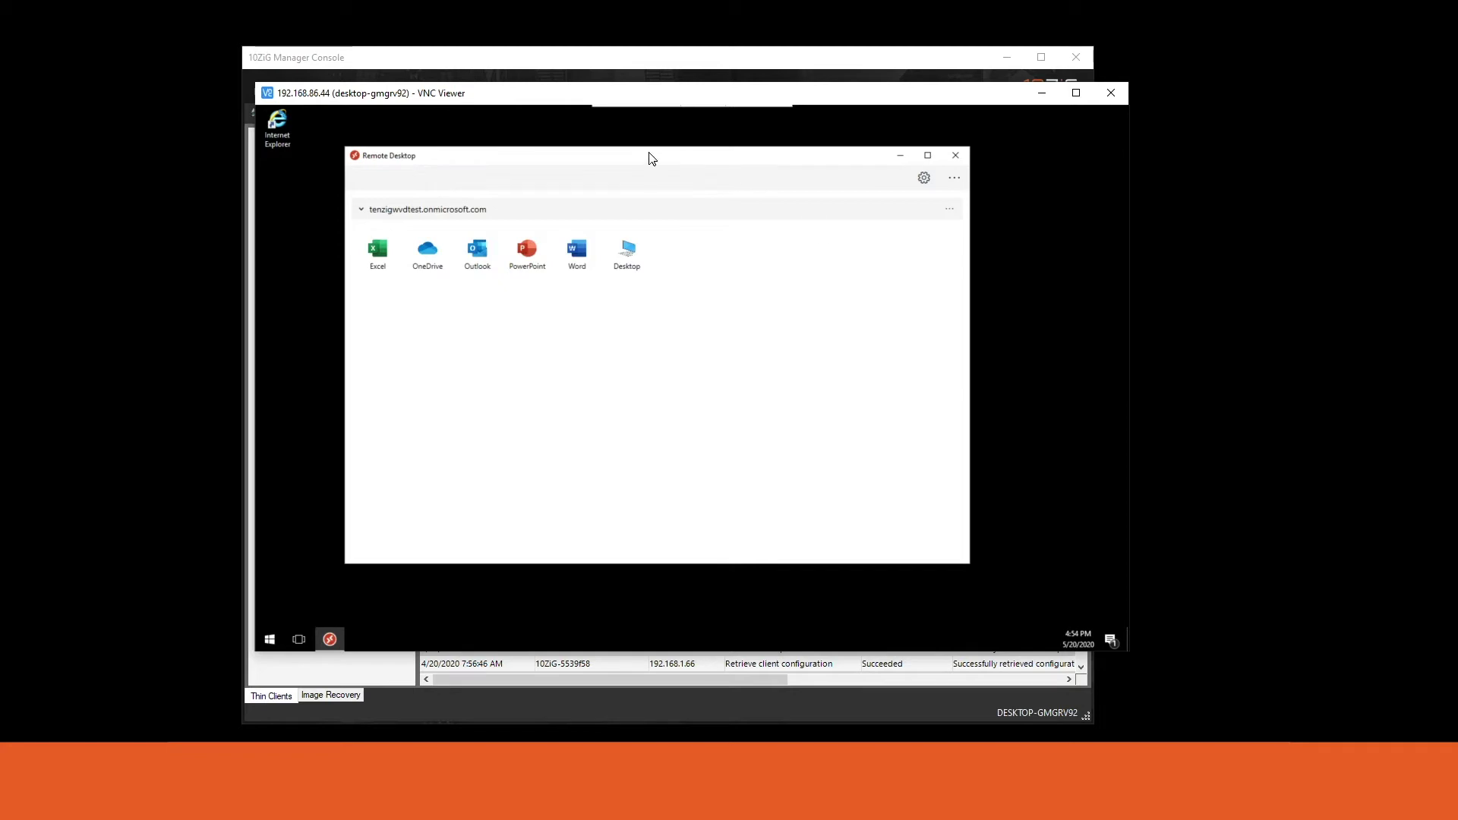
# Log ThinClientUser off via the Shut Down options.
pyautogui.click(270, 639)
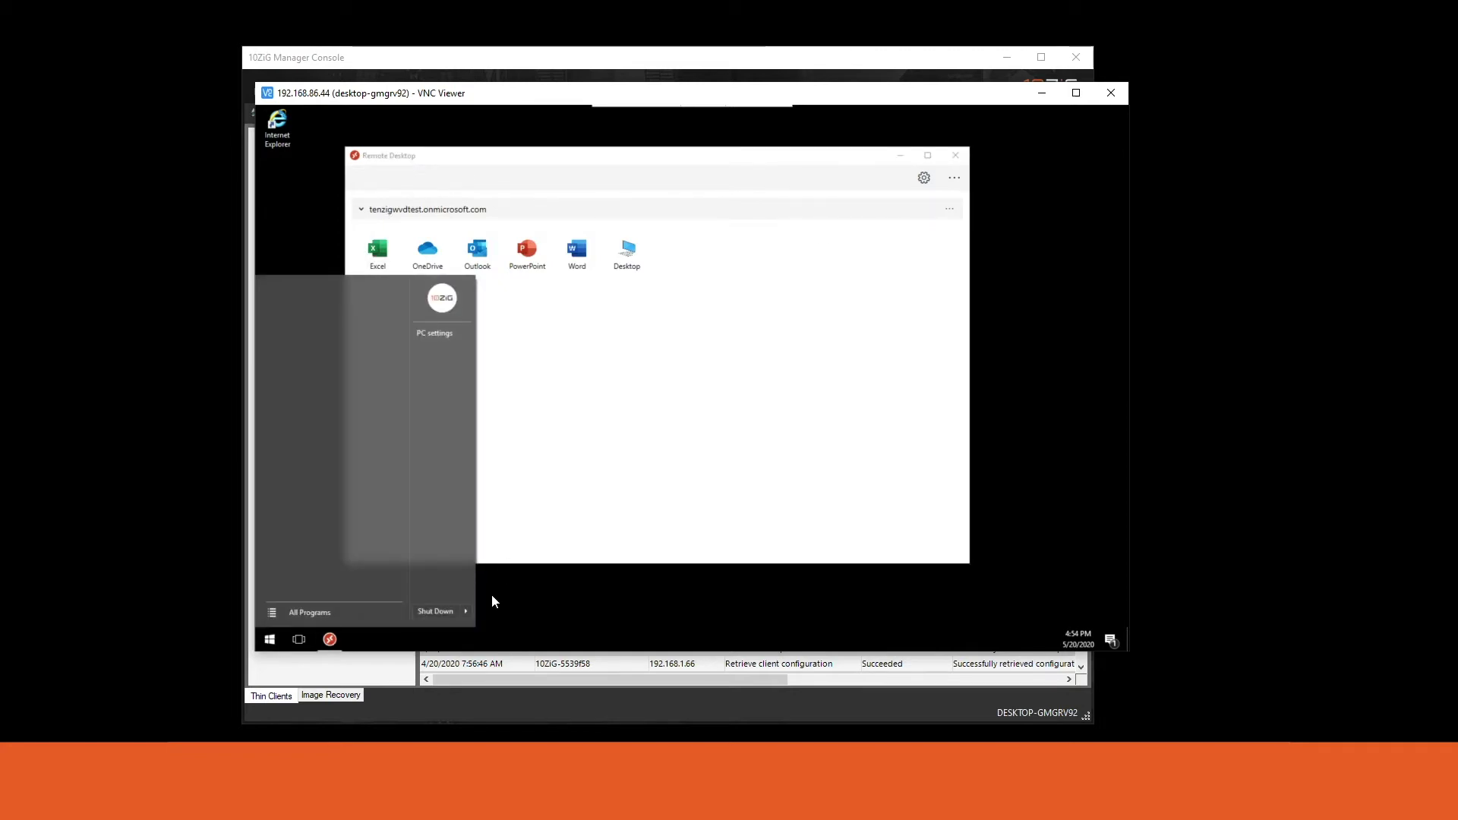
pyautogui.click(466, 612)
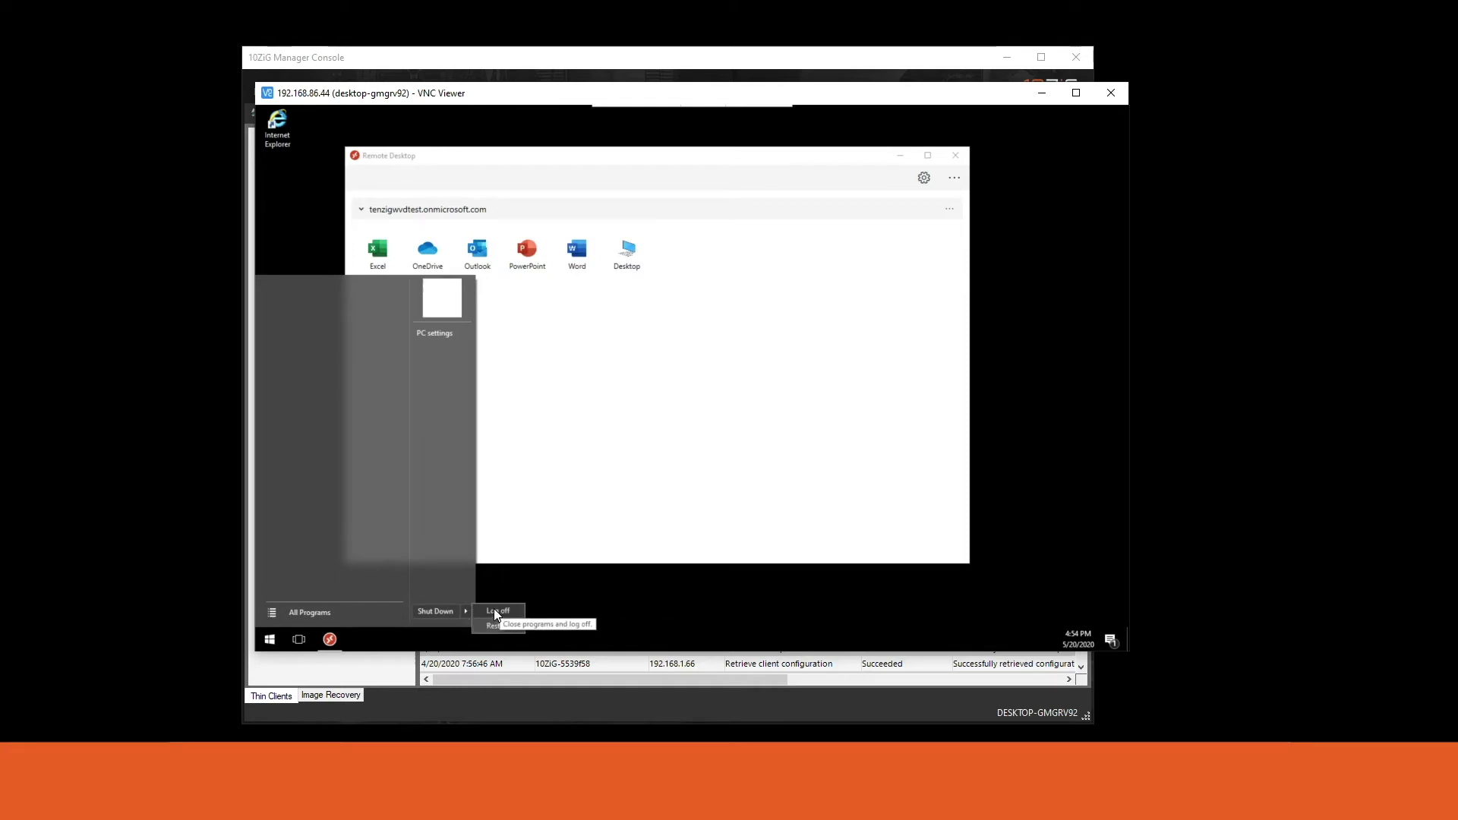
pyautogui.click(495, 612)
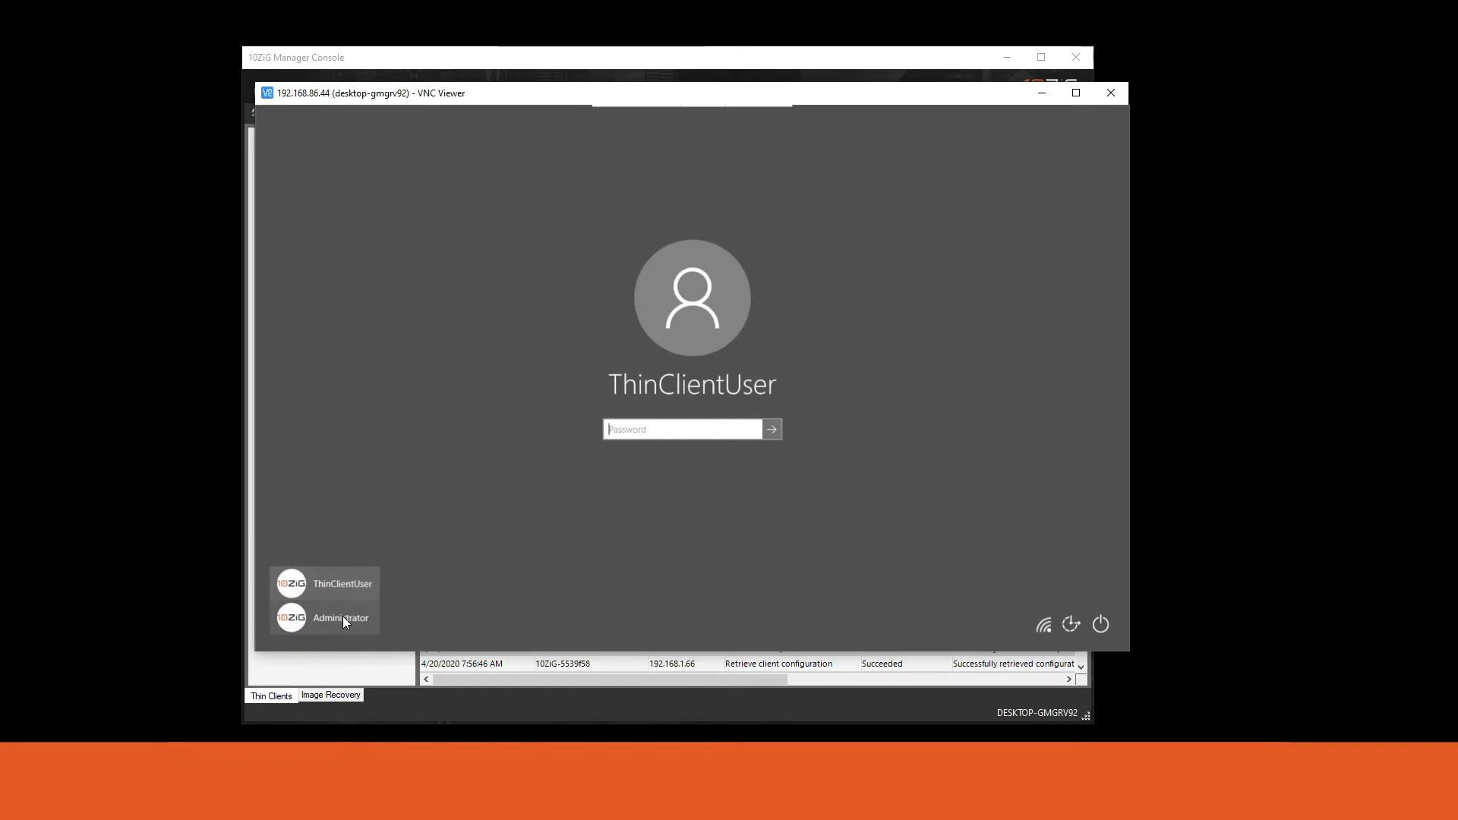
# Choose Administrator on the sign-in screen and sign in with its password.
pyautogui.click(343, 616)
pyautogui.click(669, 430)
pyautogui.write('p')
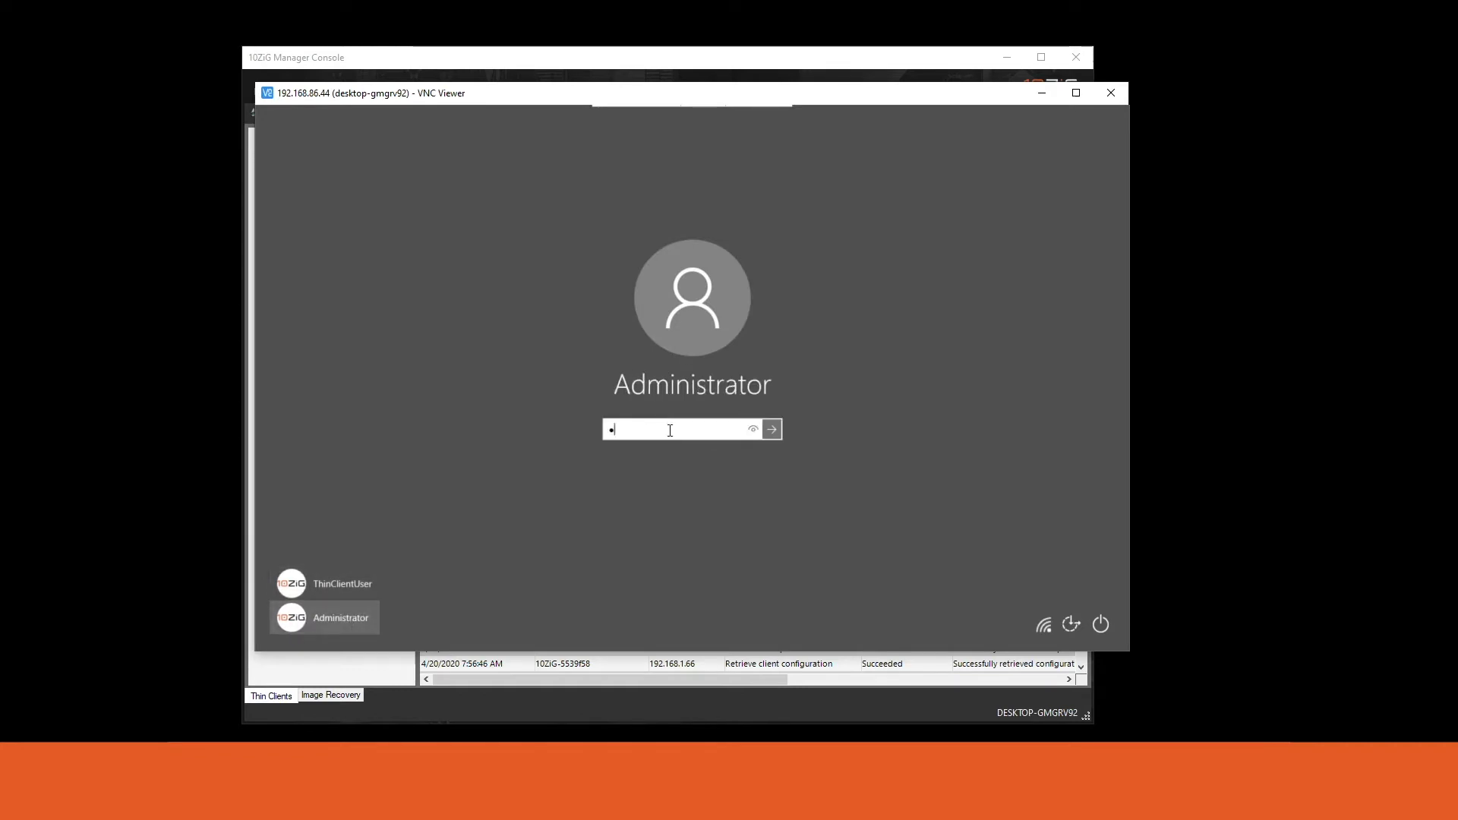
pyautogui.write('assw')
pyautogui.press('Return')
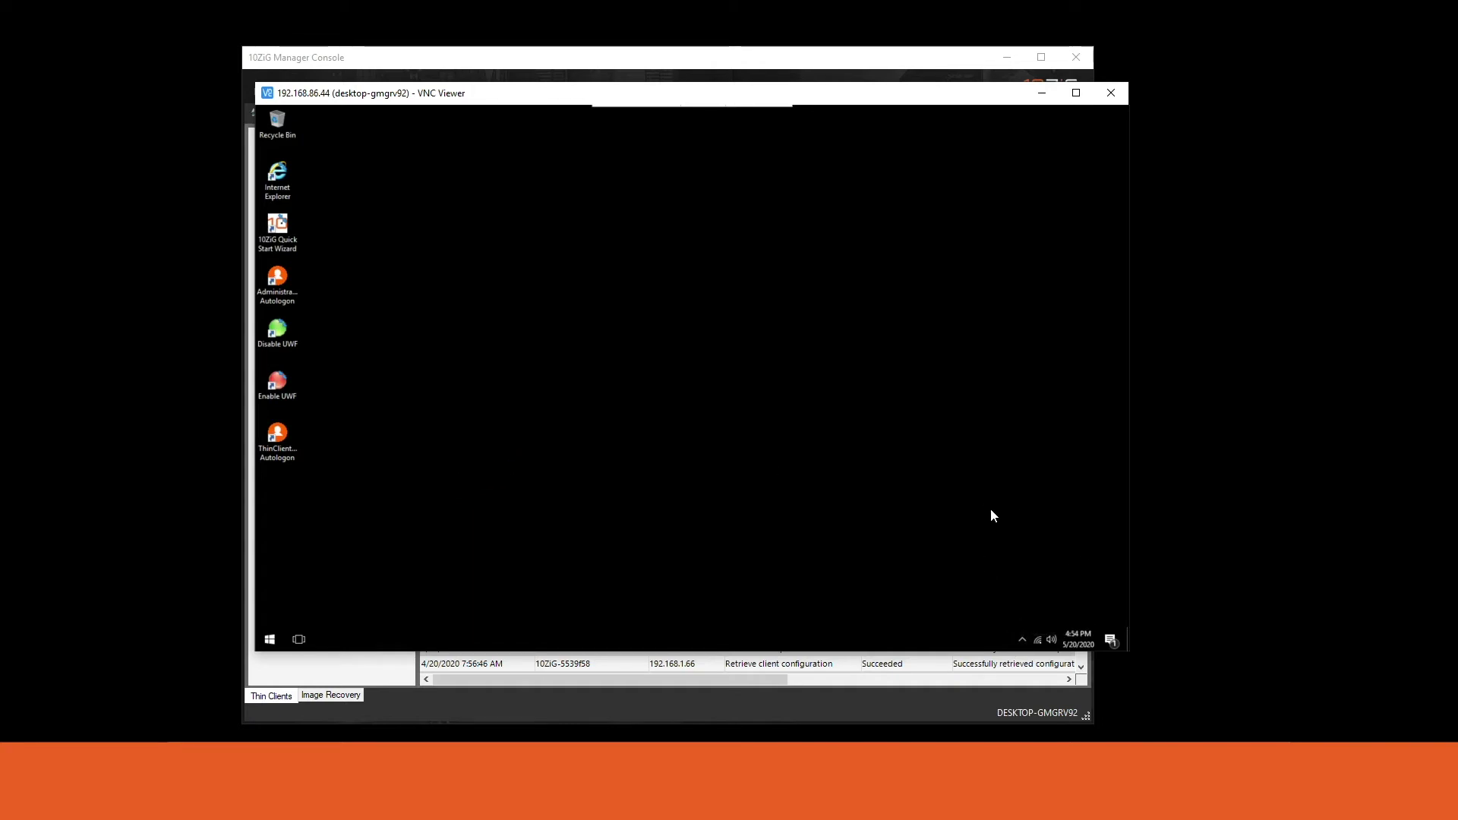
# Open the 10ZiG UWF Wizard via Configuration on the tray's UWF icon.
pyautogui.click(1022, 639)
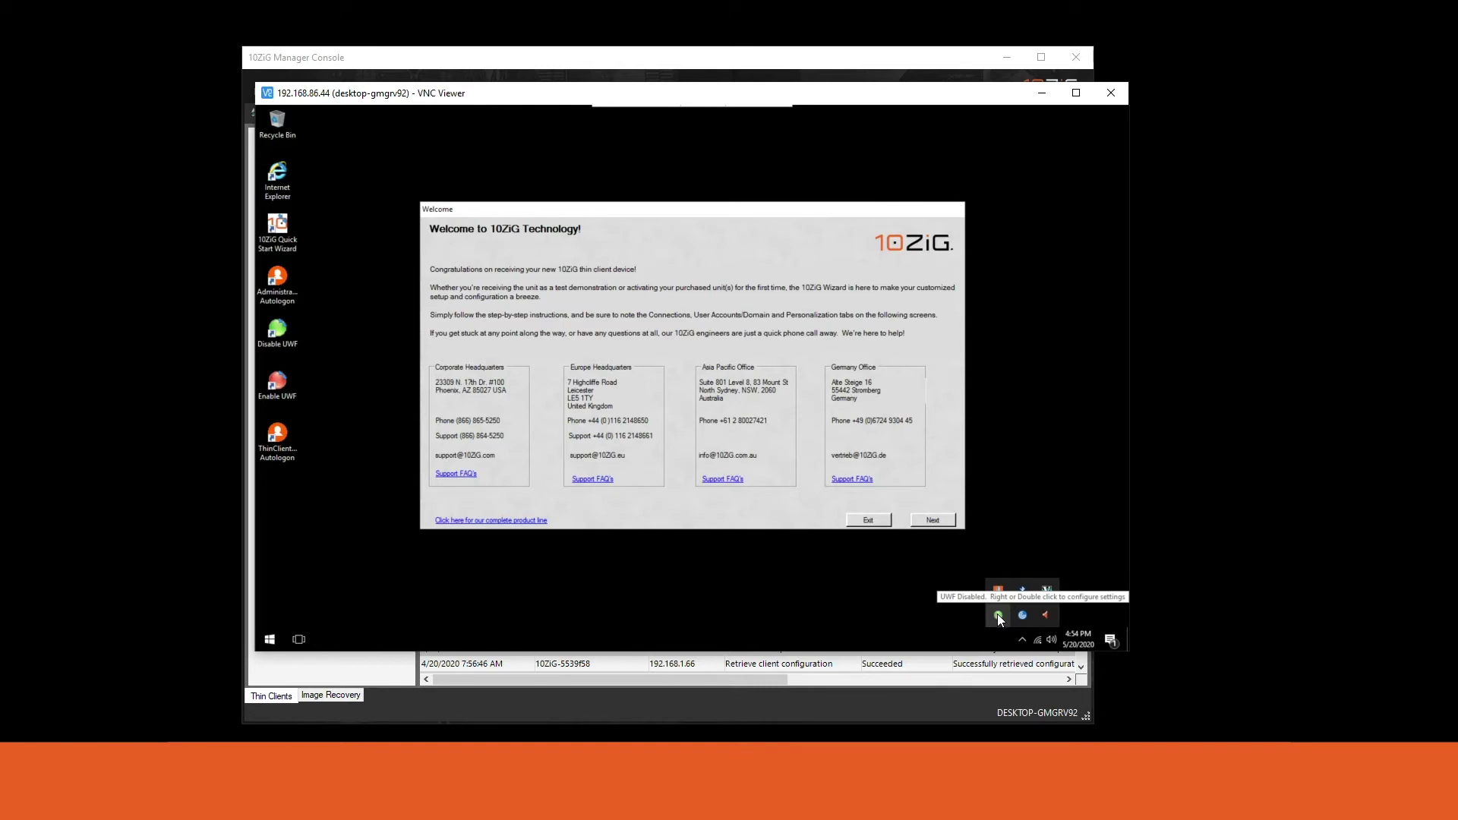
pyautogui.rightClick(998, 617)
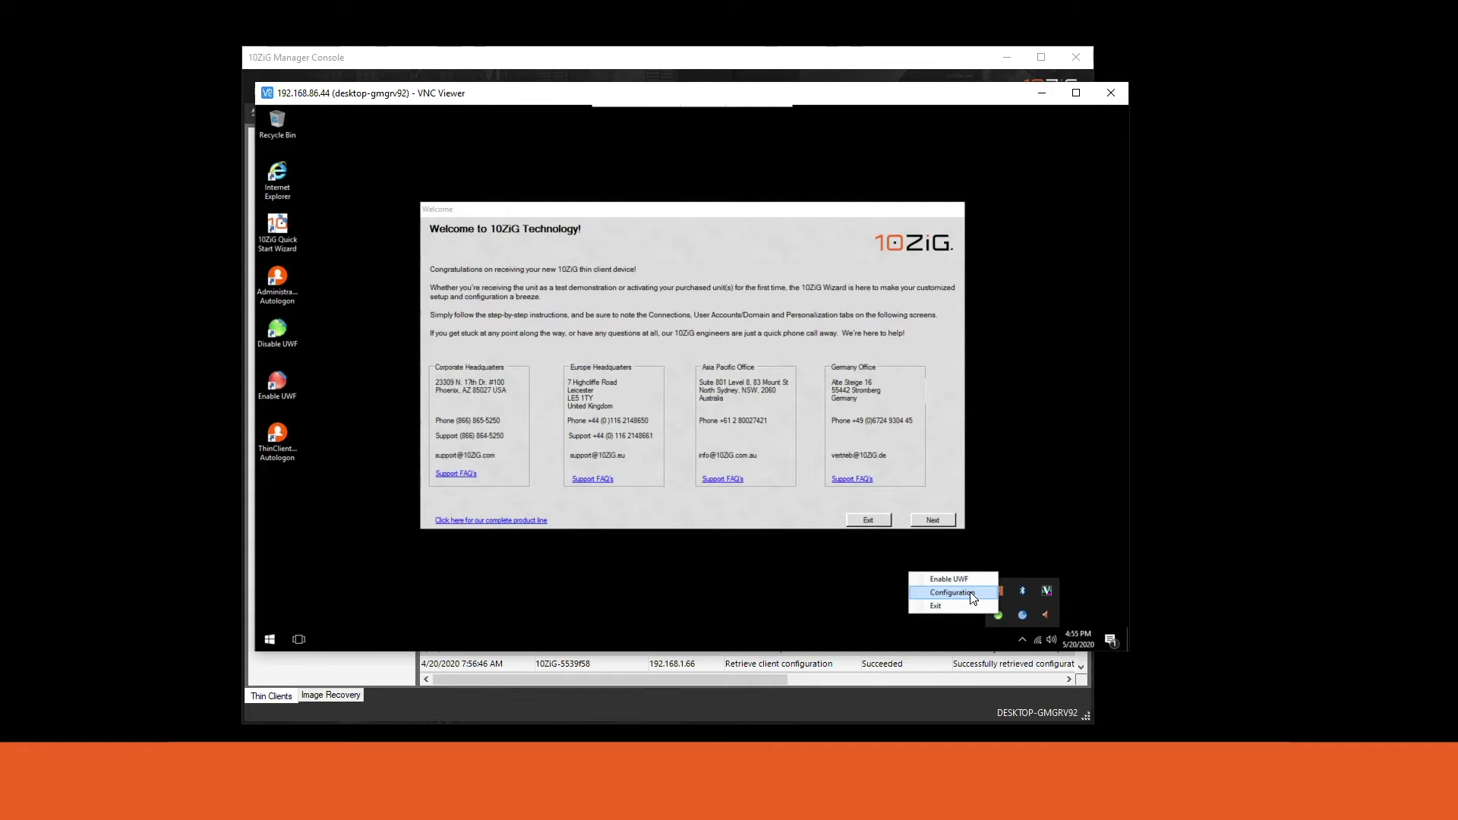
pyautogui.click(972, 597)
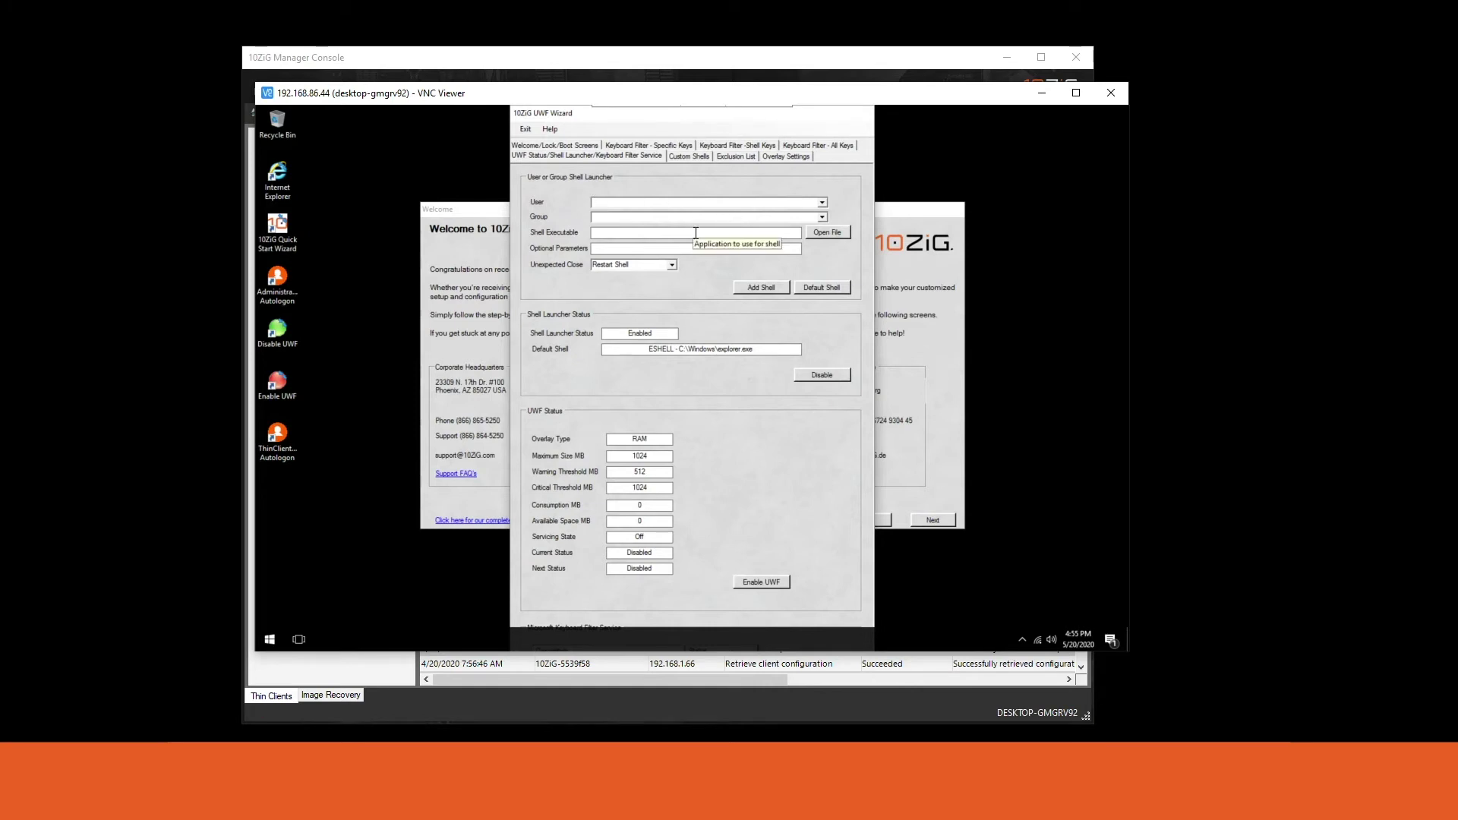
# Browse to C:\Windows\explorer.exe as the shell executable path.
pyautogui.click(824, 232)
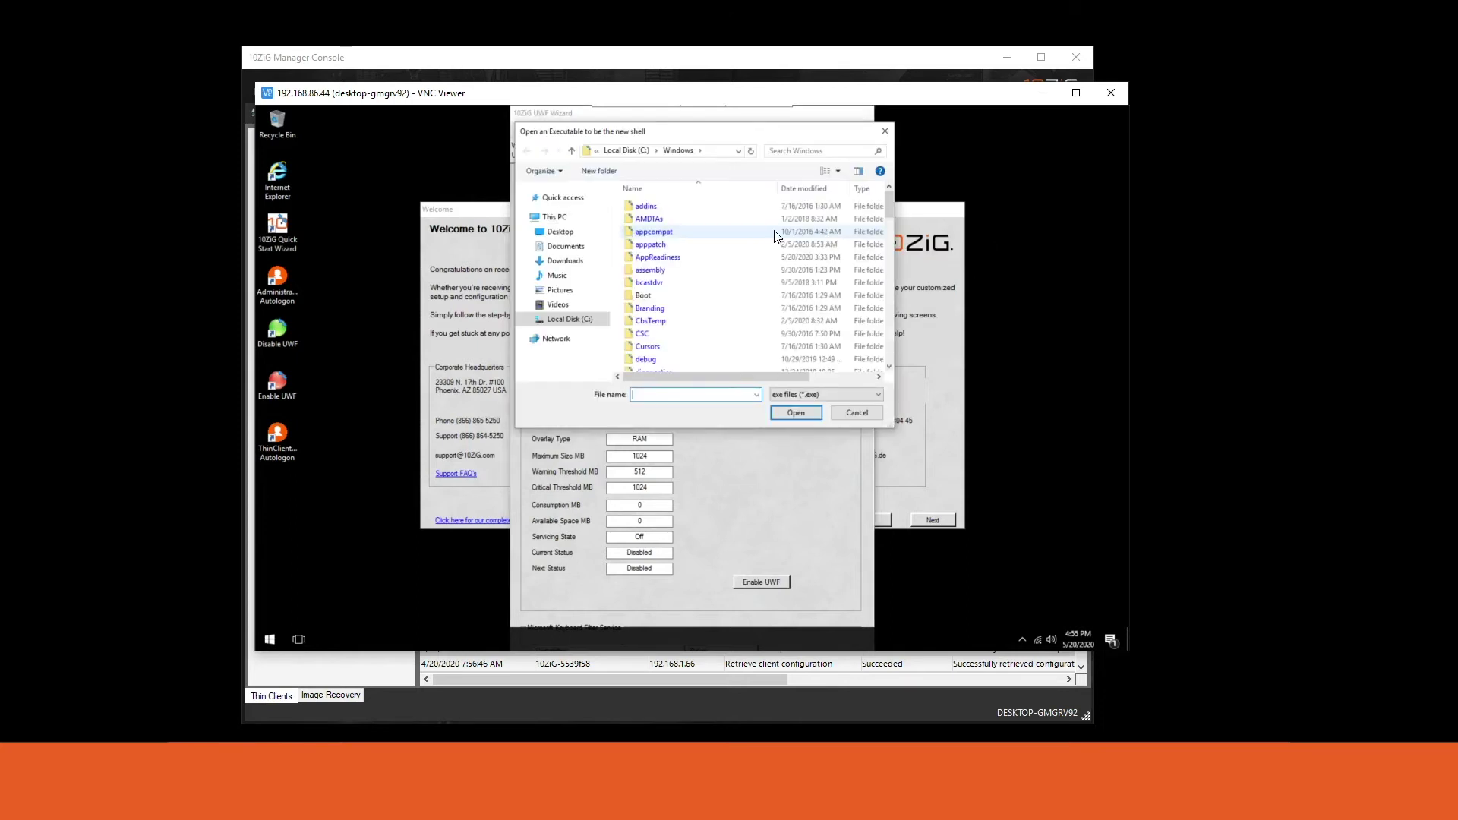
pyautogui.write('exo')
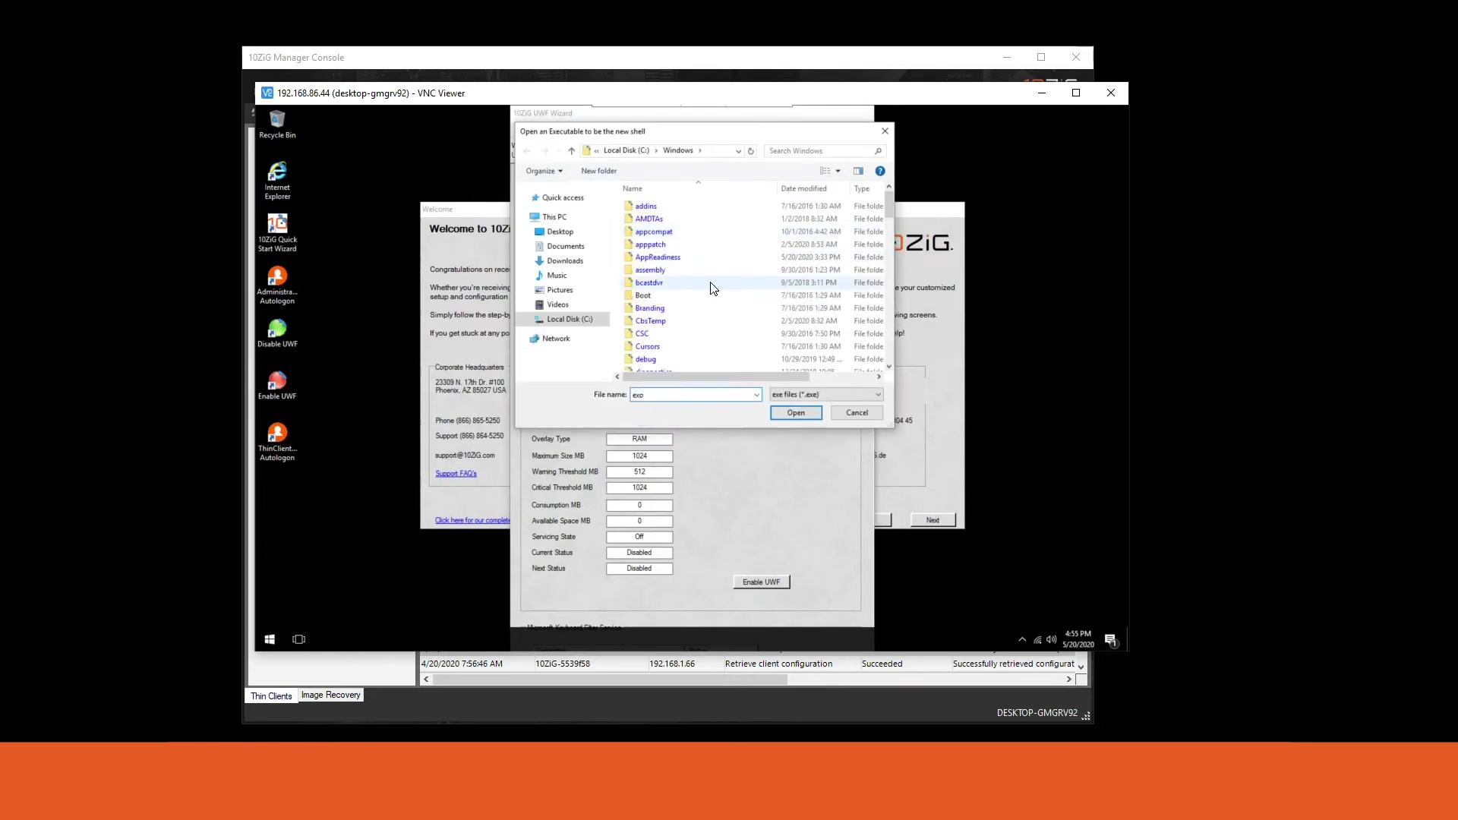
pyautogui.press('BackSpace')
pyautogui.press('Down')
pyautogui.press('Return')
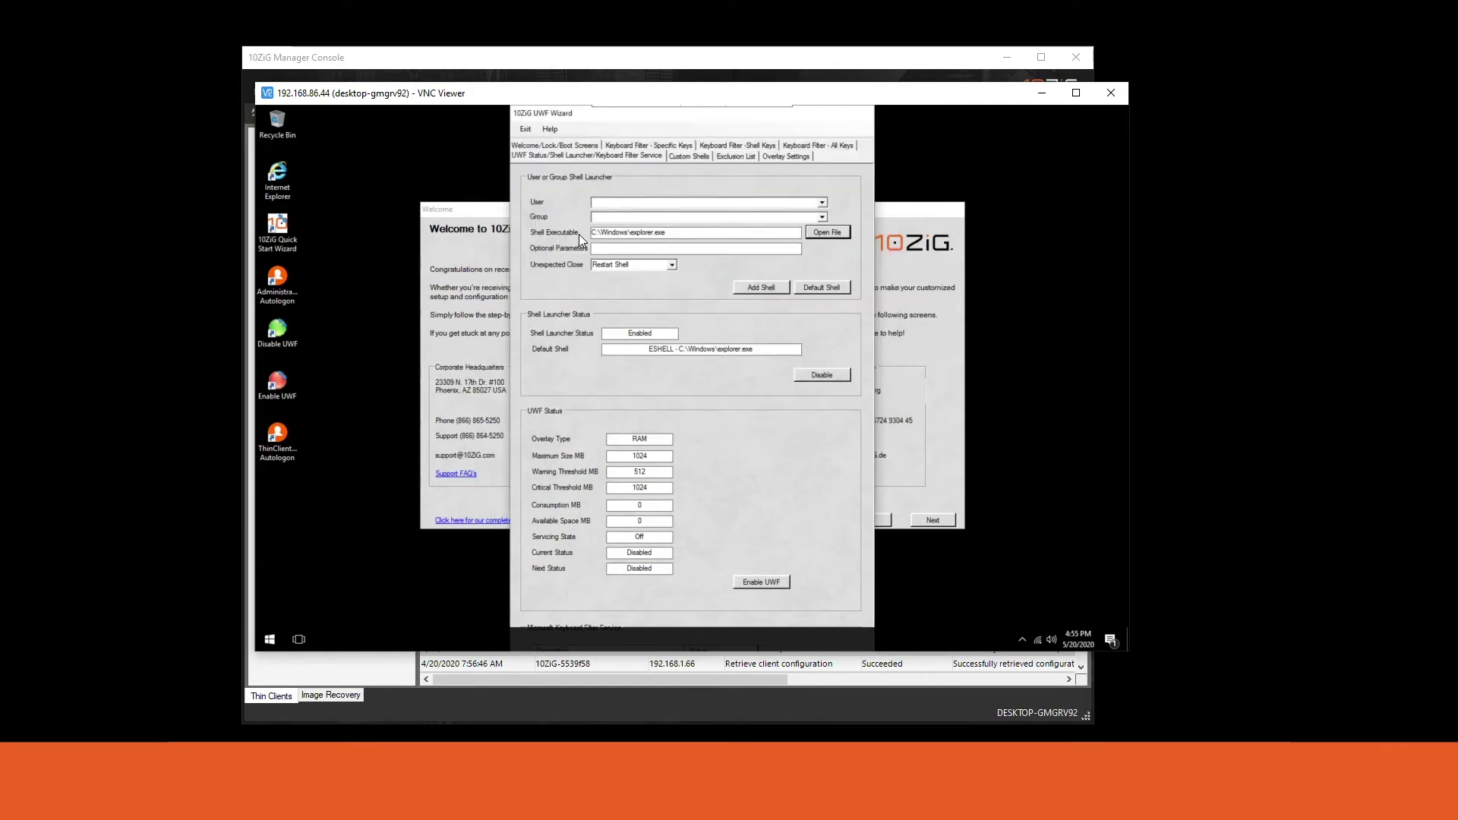
pyautogui.moveTo(672, 232); pyautogui.dragTo(579, 232)
# Make explorer.exe the Default Shell, confirm, and postpone the reboot.
pyautogui.click(818, 289)
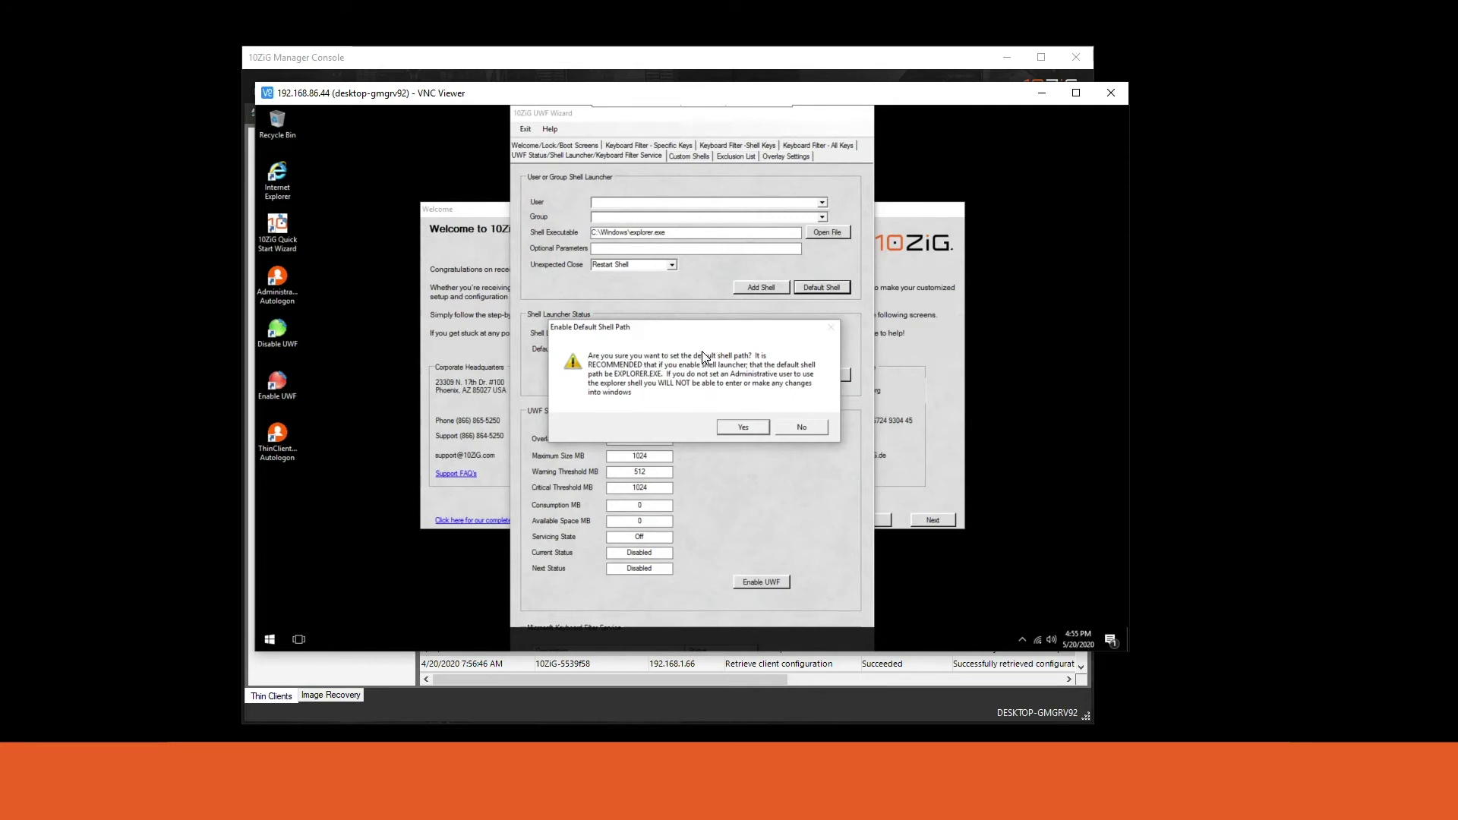
pyautogui.click(730, 428)
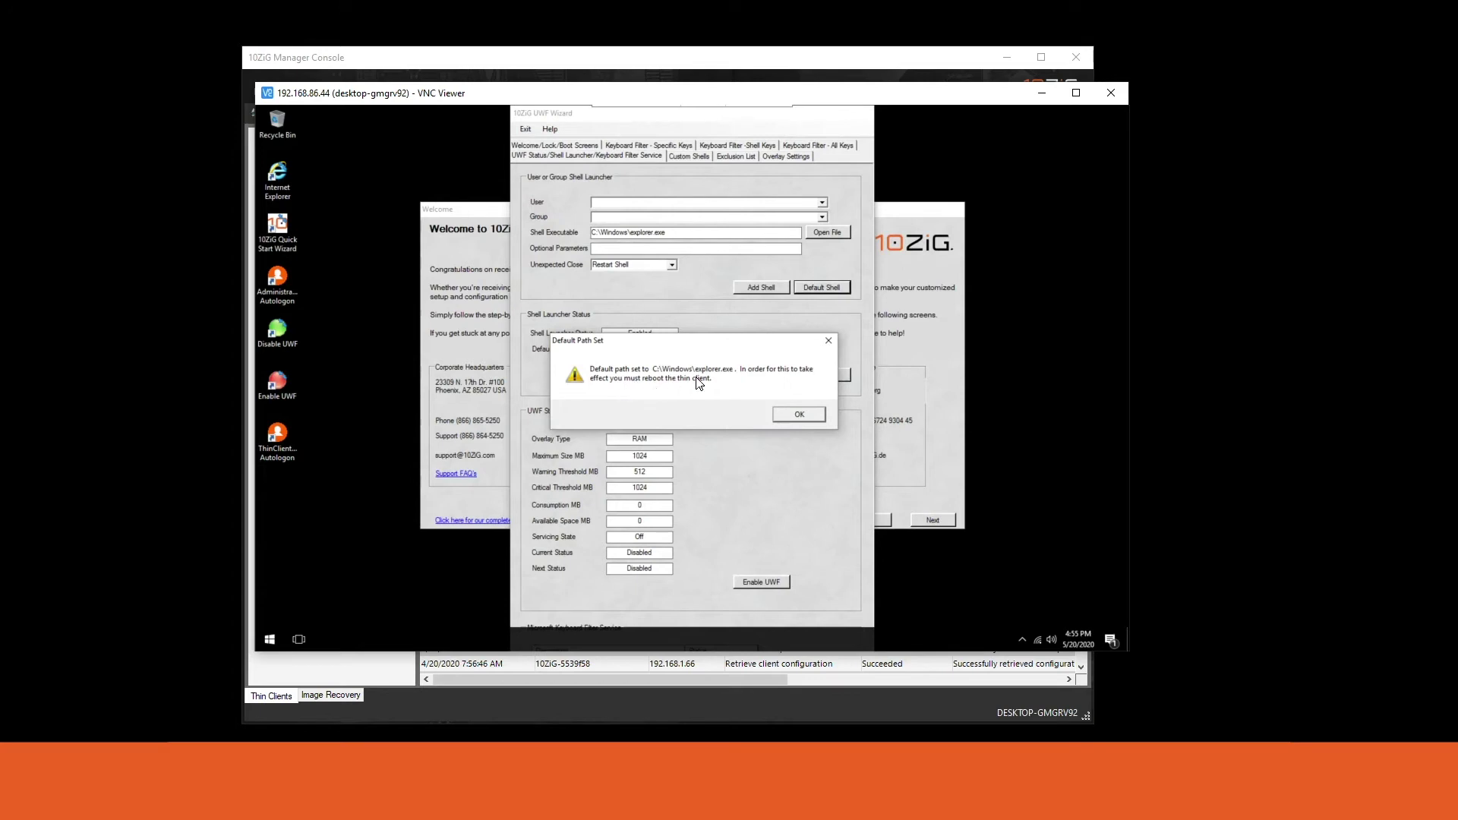
pyautogui.click(783, 413)
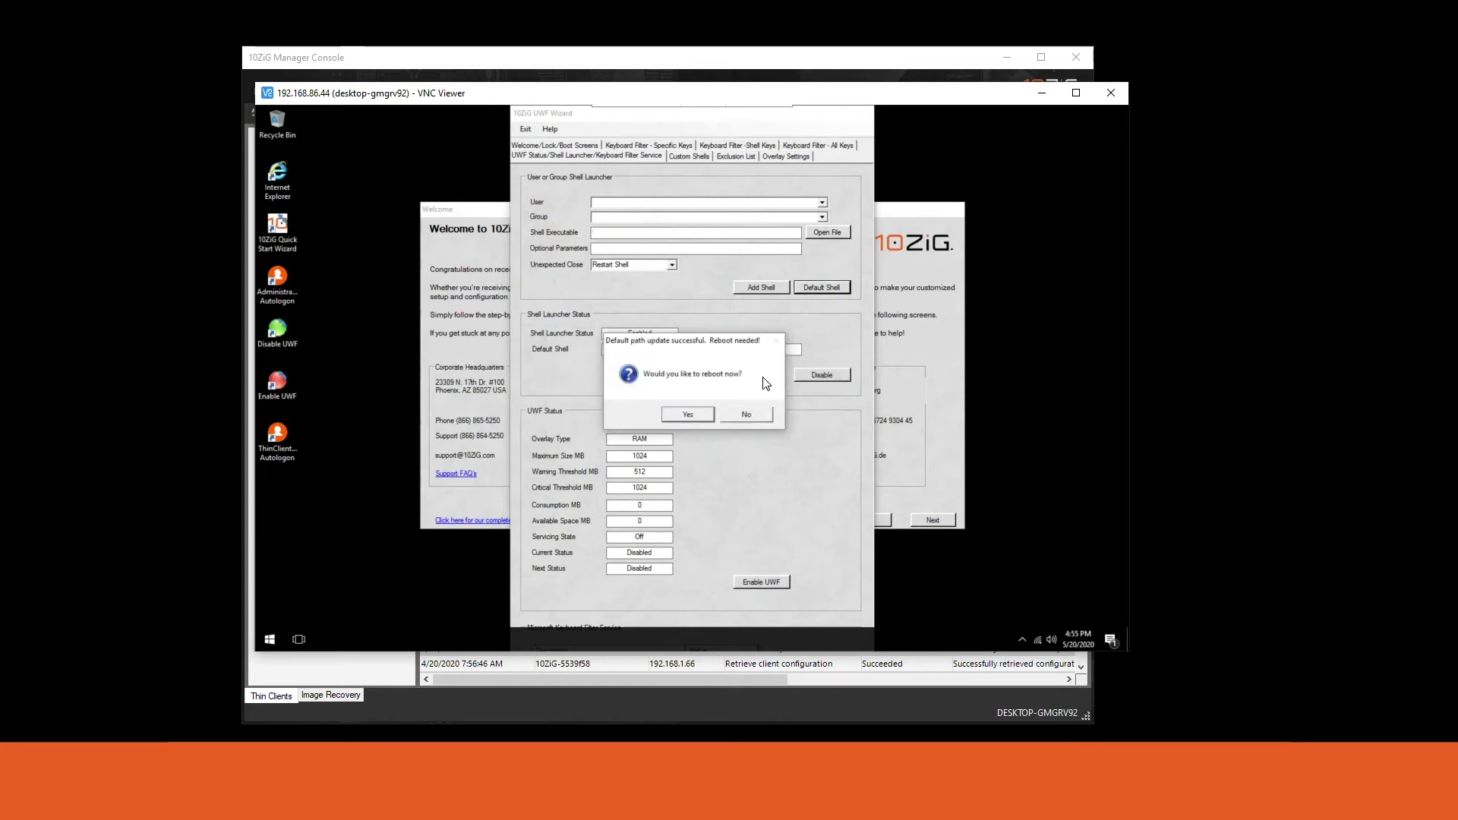
pyautogui.click(744, 416)
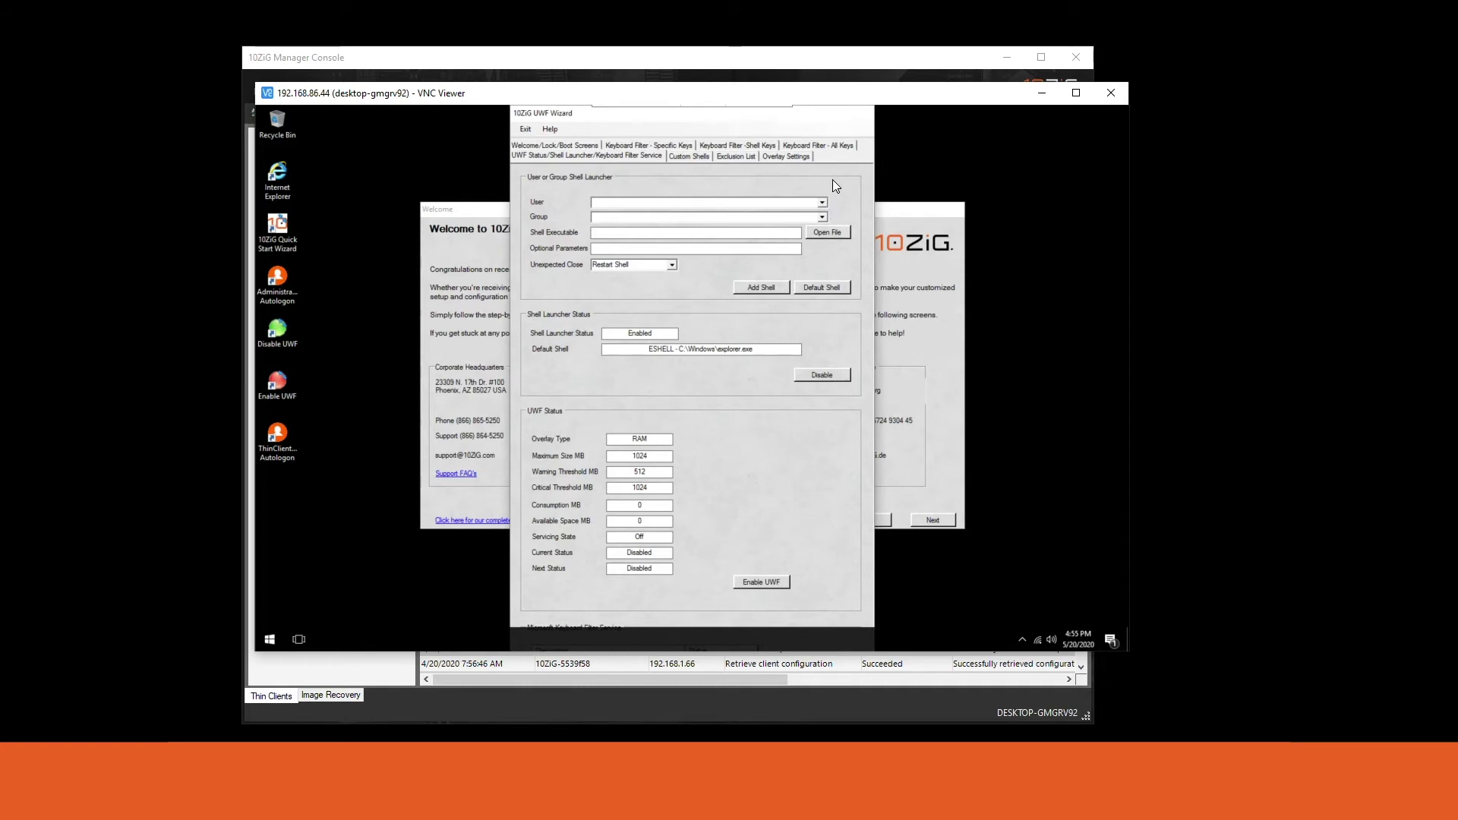
# Select ThinClientUser in the User dropdown and browse into C:\Program Files for its shell.
pyautogui.click(823, 202)
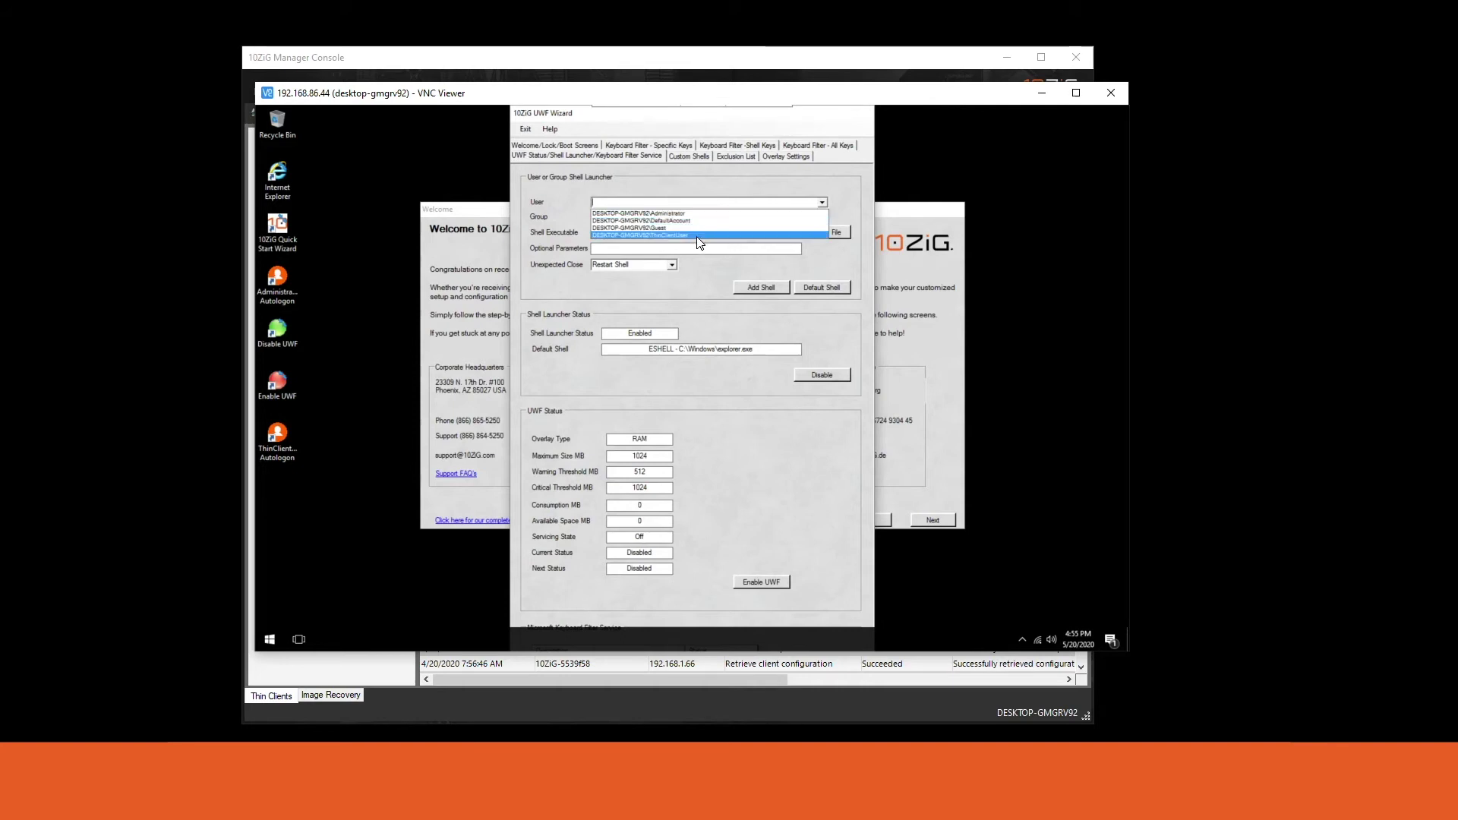
pyautogui.click(699, 236)
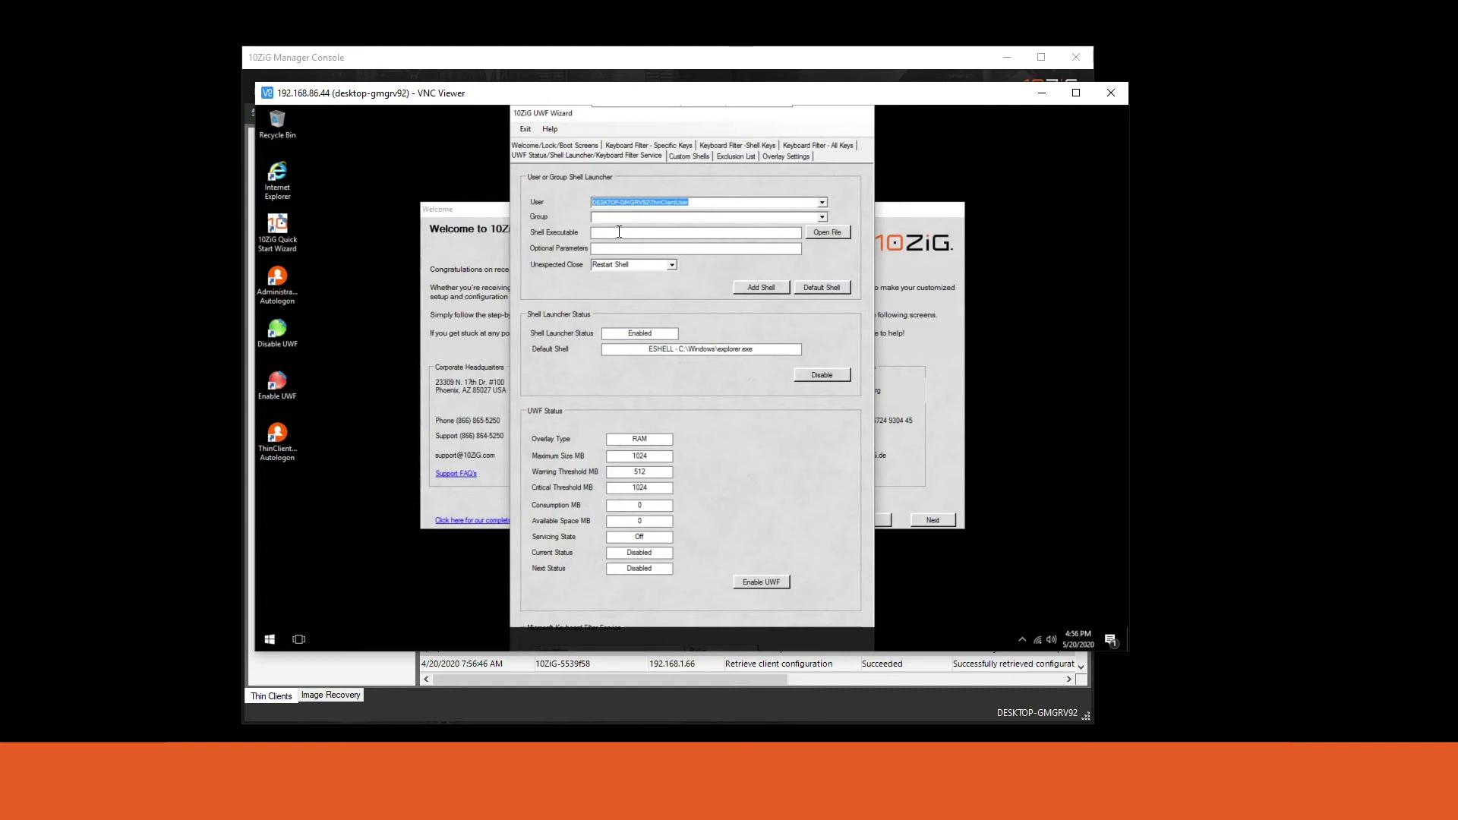
pyautogui.click(834, 230)
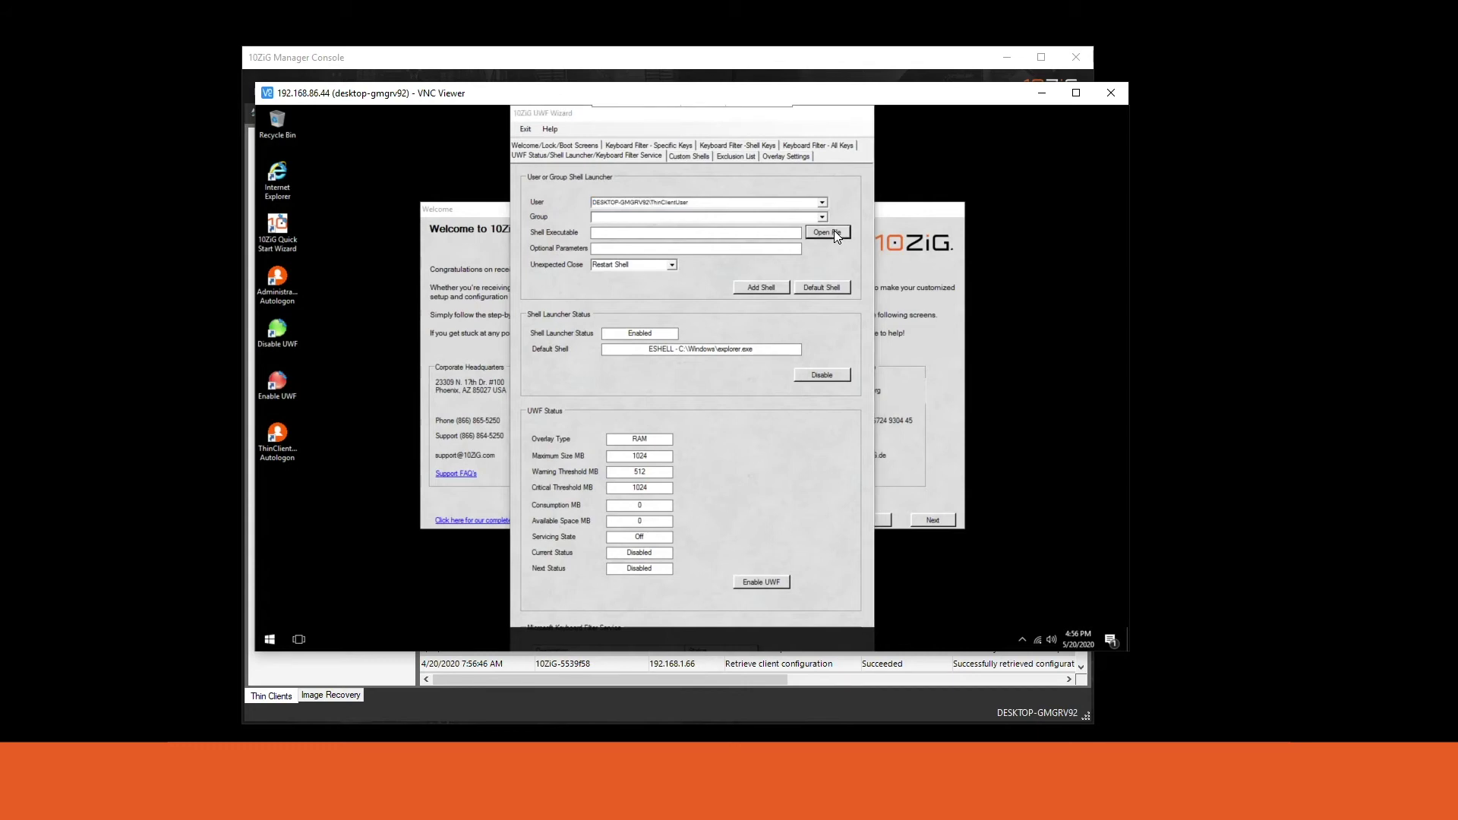
pyautogui.click(630, 151)
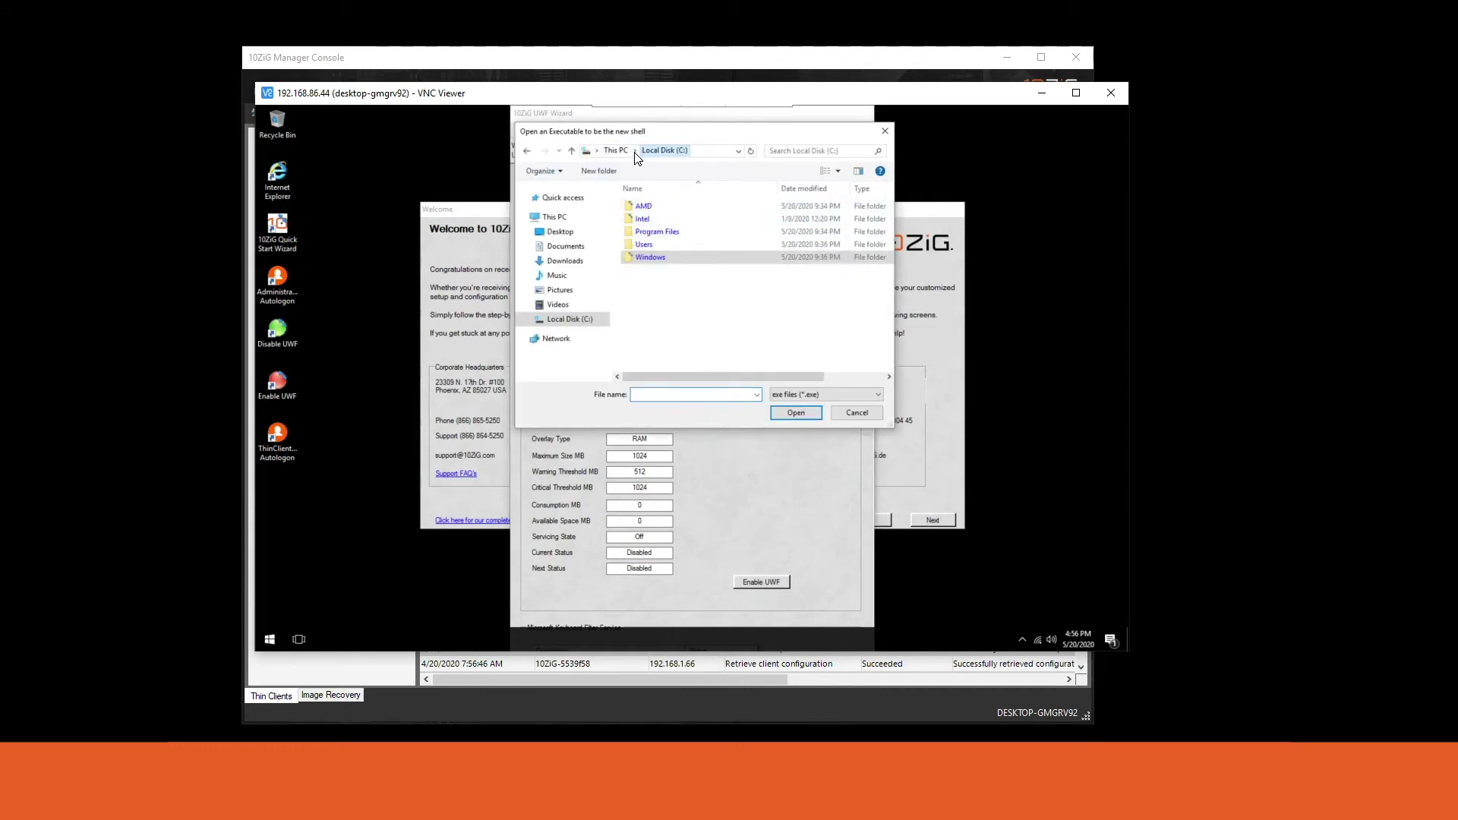
pyautogui.doubleClick(679, 234)
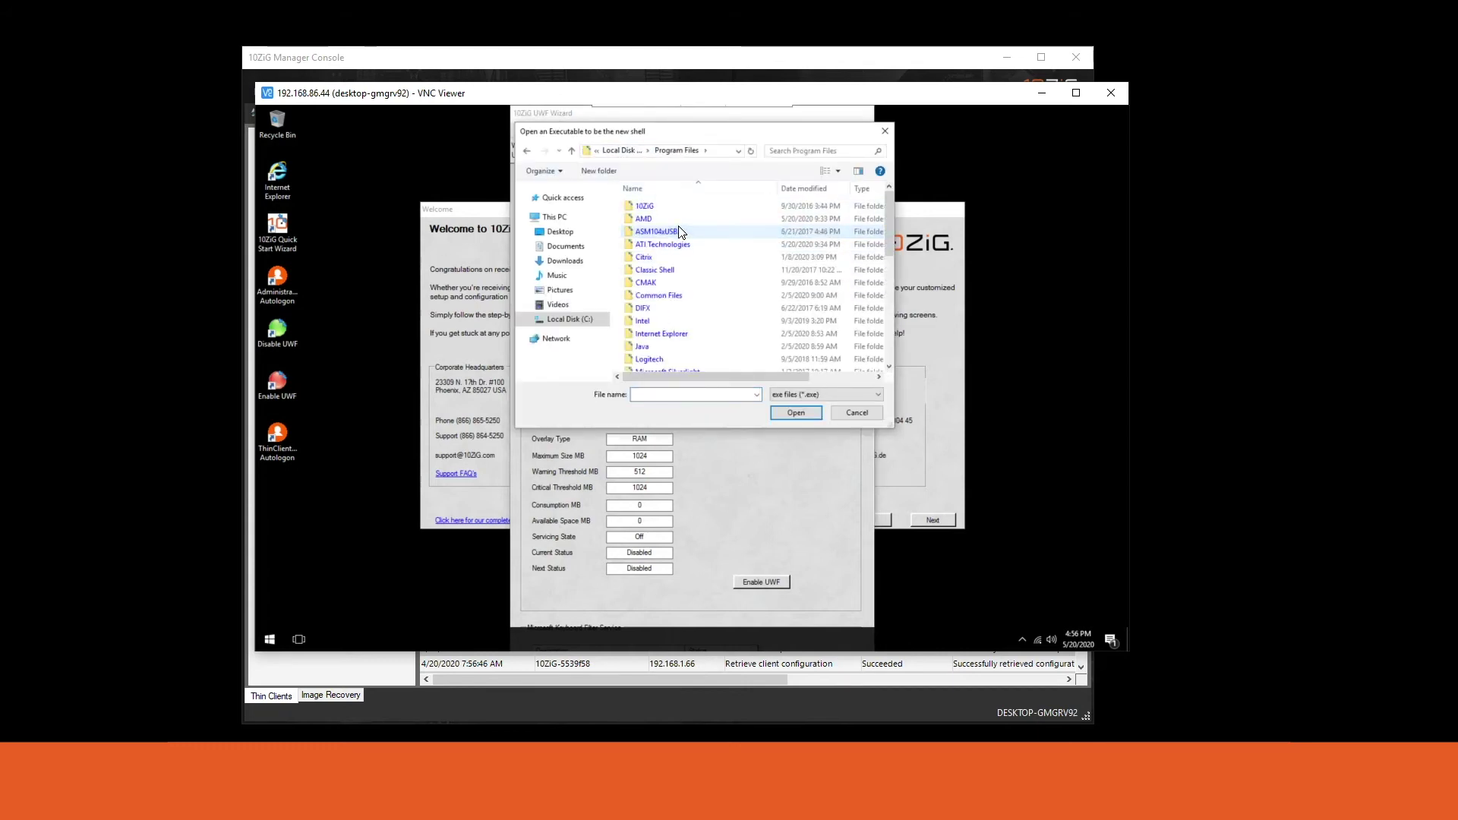
# Pick msrdcw.exe in the Remote Desktop folder as the shell executable.
pyautogui.scroll(-2, 683, 275)
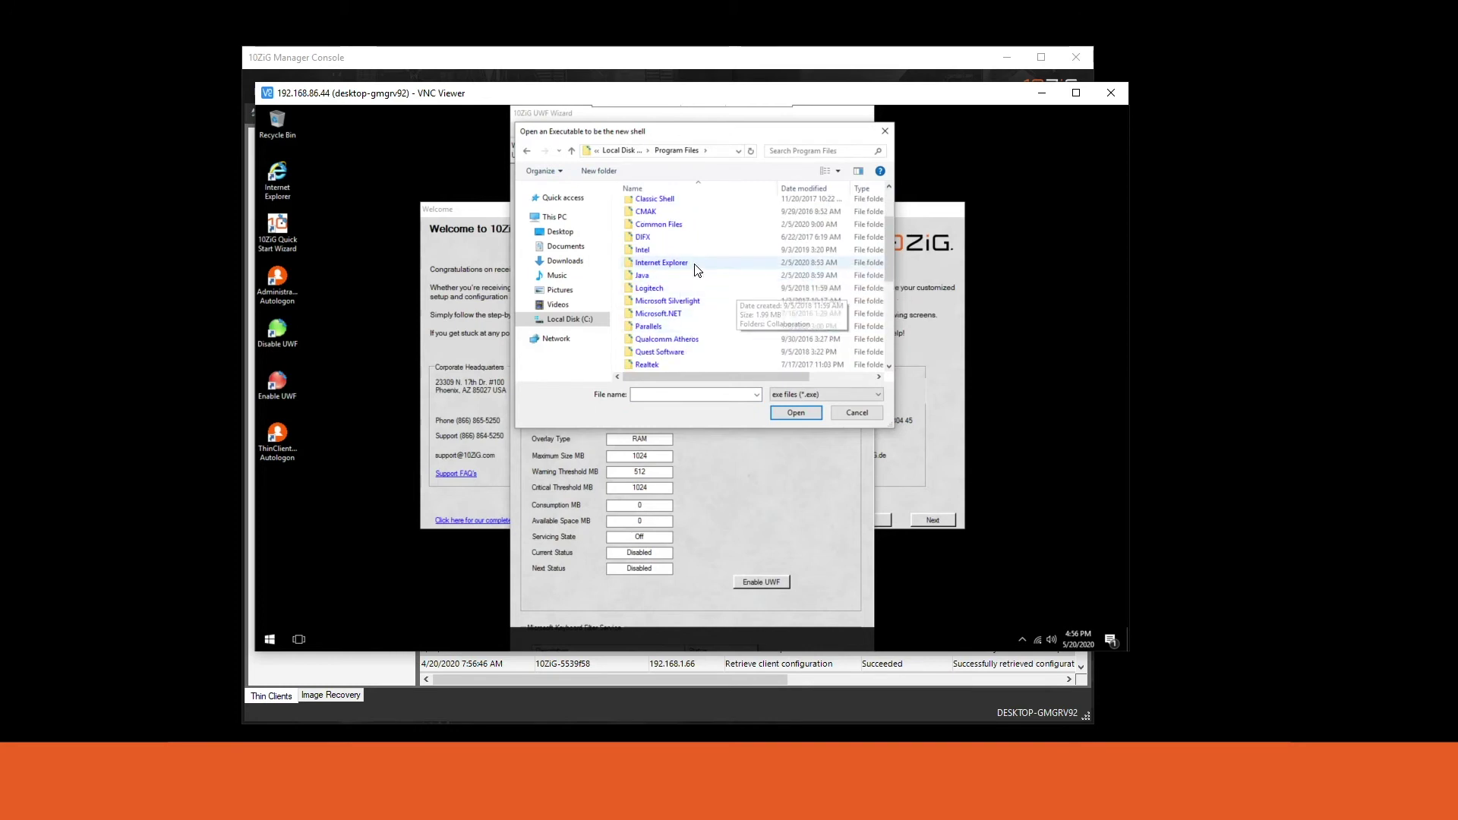
pyautogui.scroll(-1, 733, 269)
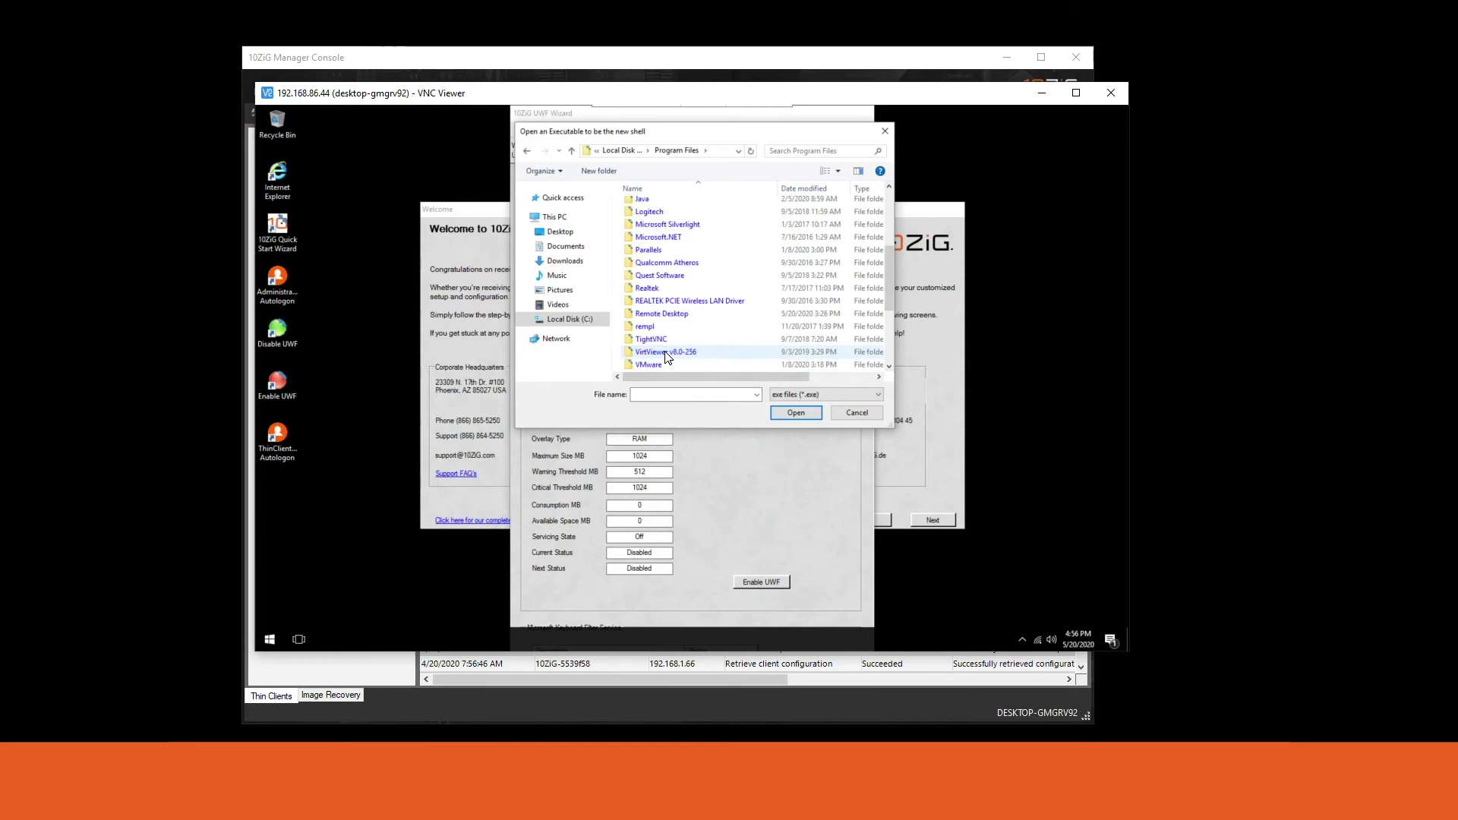
pyautogui.scroll(-1, 667, 323)
pyautogui.doubleClick(665, 315)
pyautogui.scroll(-5, 697, 289)
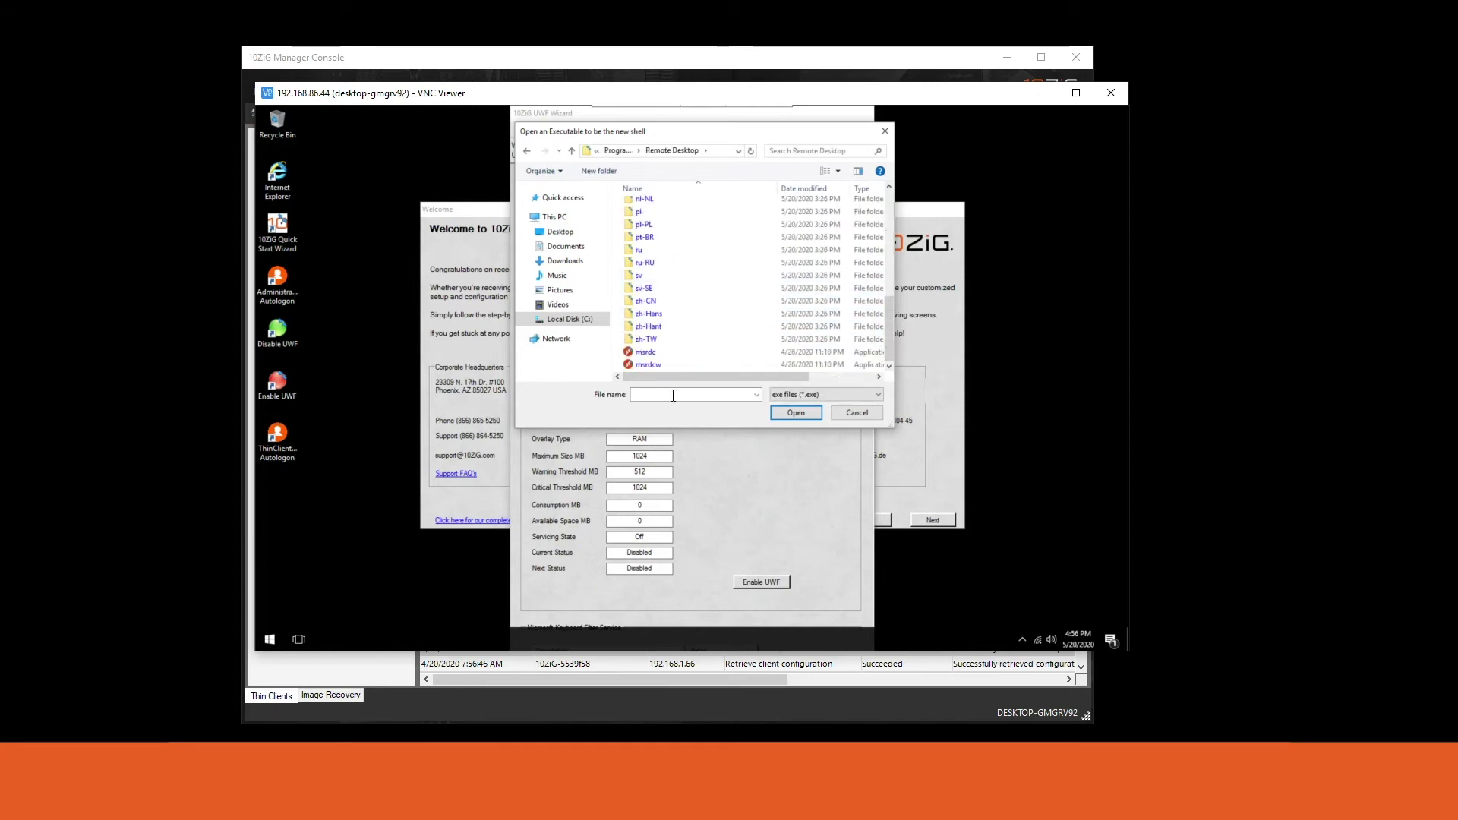
pyautogui.scroll(-2, 658, 366)
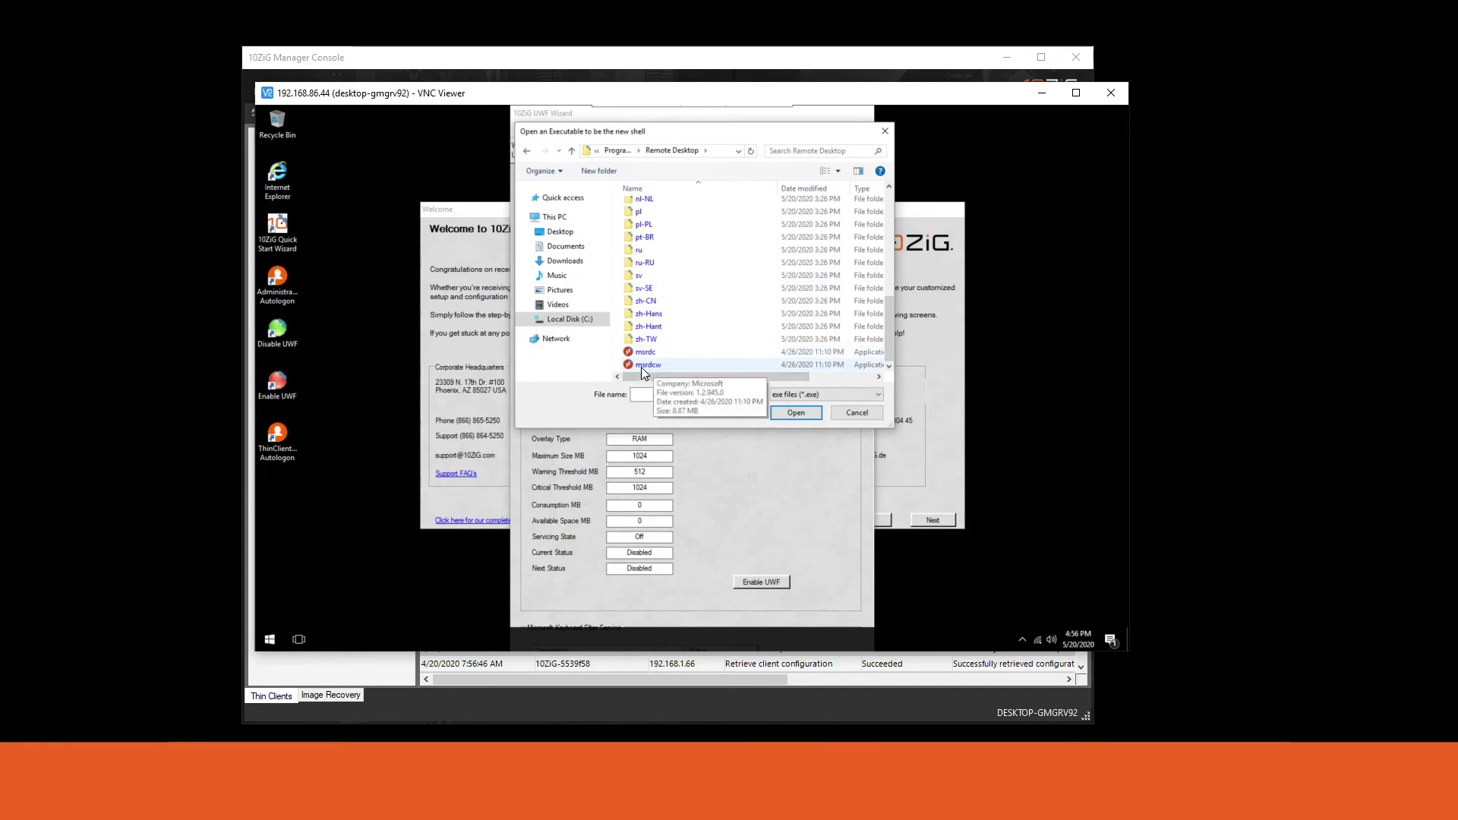
pyautogui.click(653, 366)
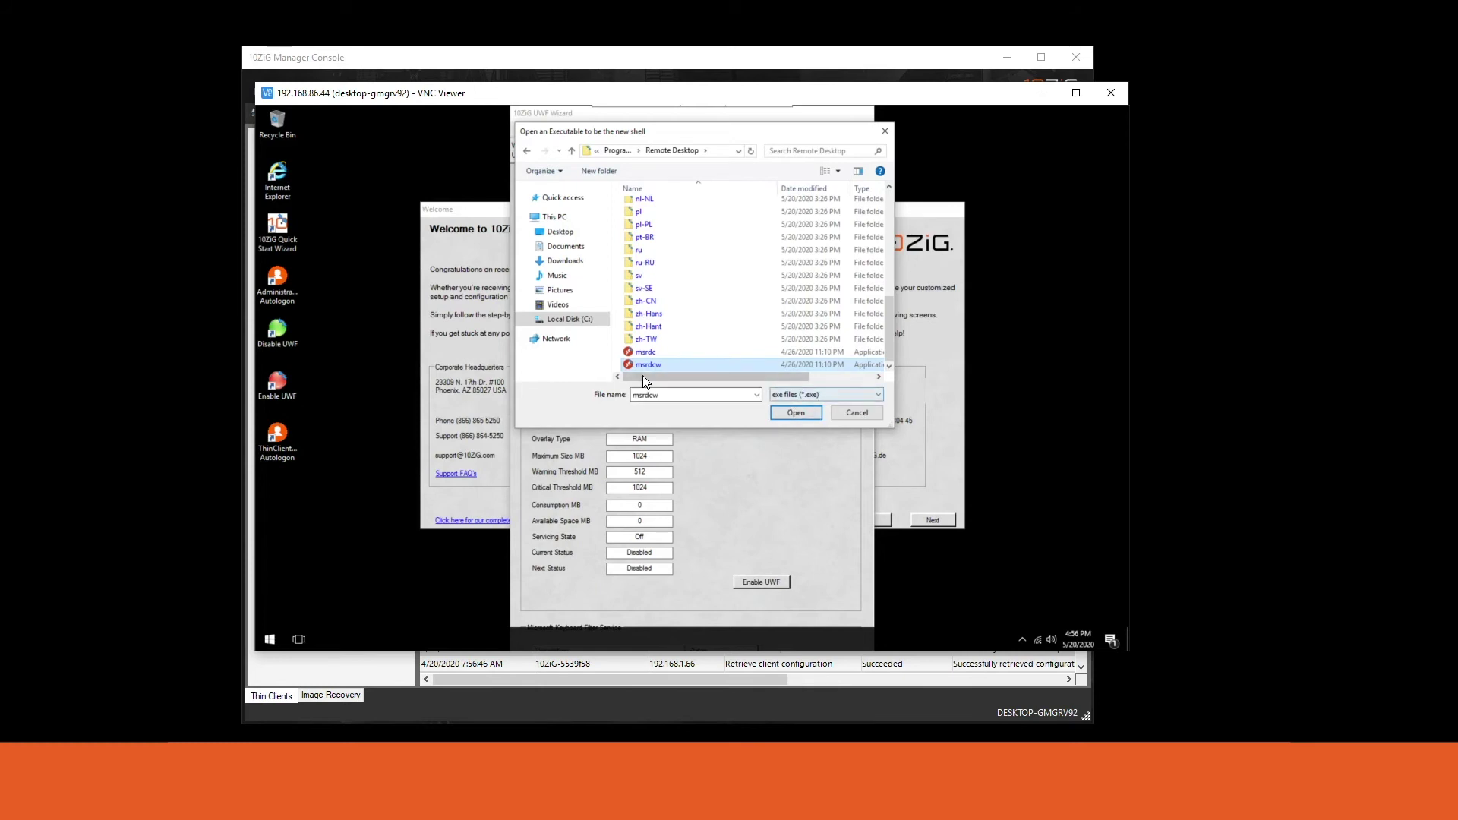
pyautogui.click(787, 411)
# Add msrdcw.exe as ThinClientUser's shell, confirm, and decline the immediate reboot.
pyautogui.moveTo(735, 232); pyautogui.dragTo(693, 233)
pyautogui.hotkey('ctrl', 'a')
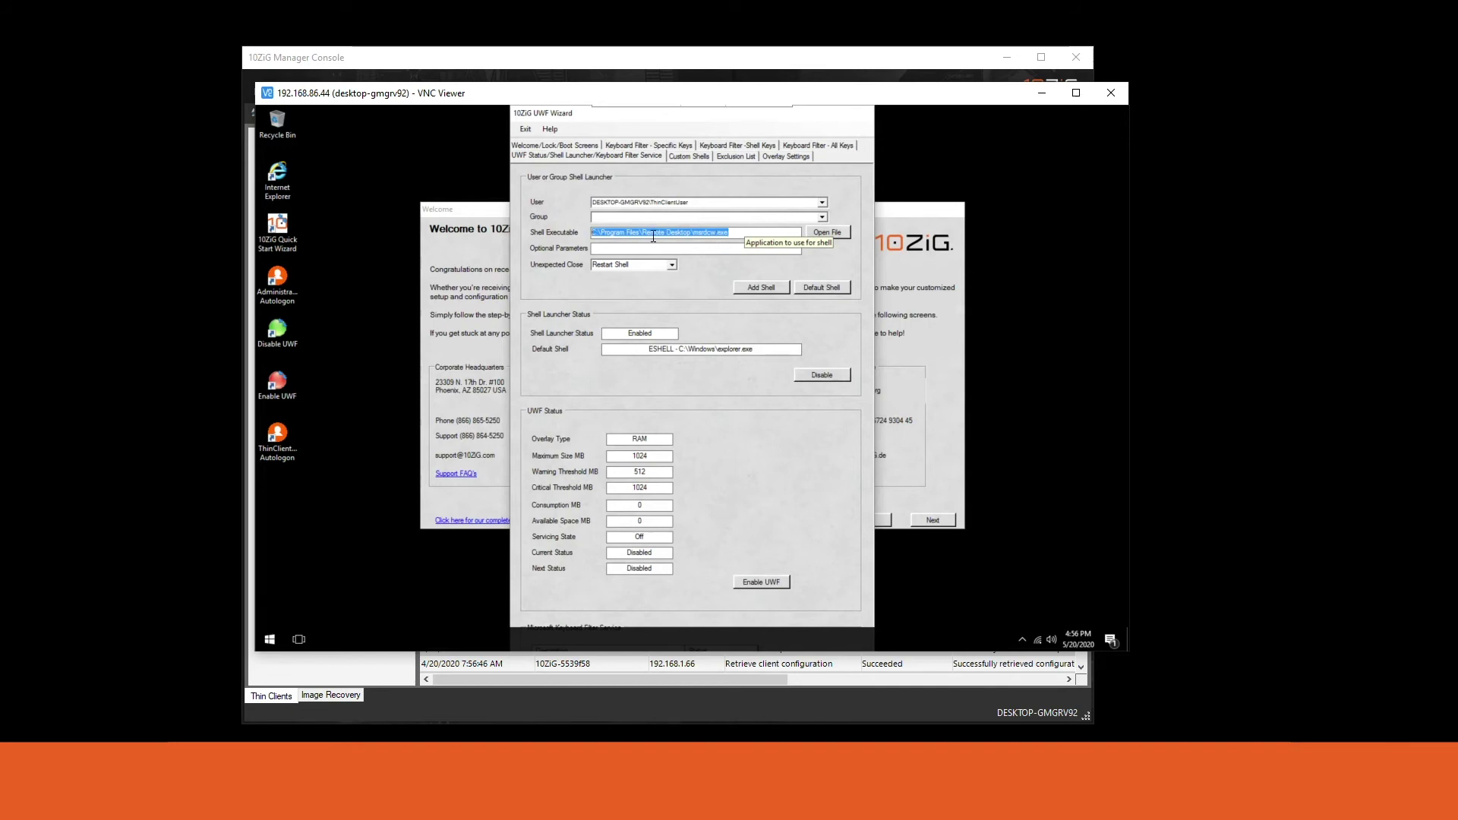
pyautogui.click(751, 287)
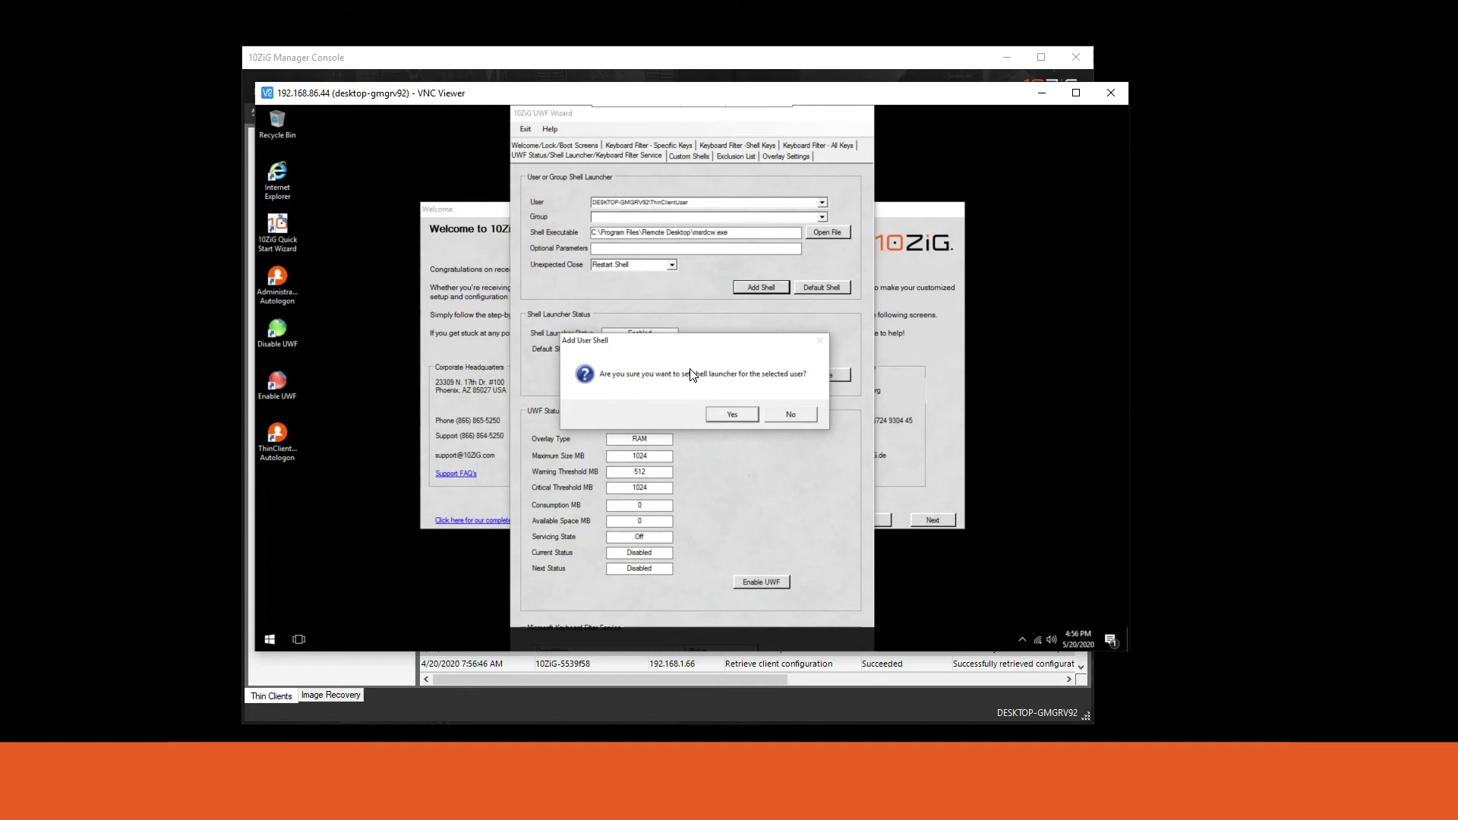
pyautogui.click(729, 410)
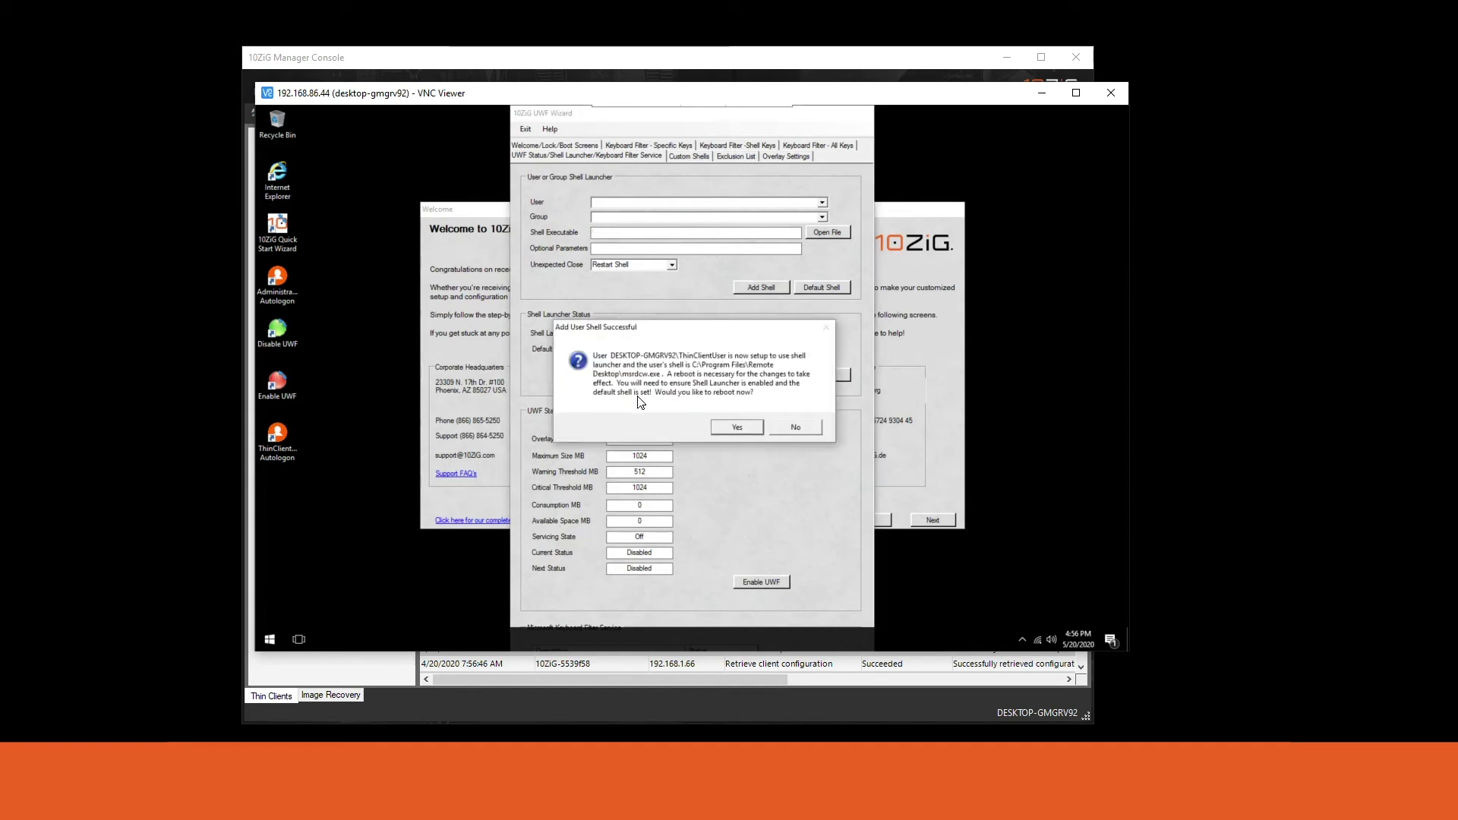
pyautogui.click(795, 427)
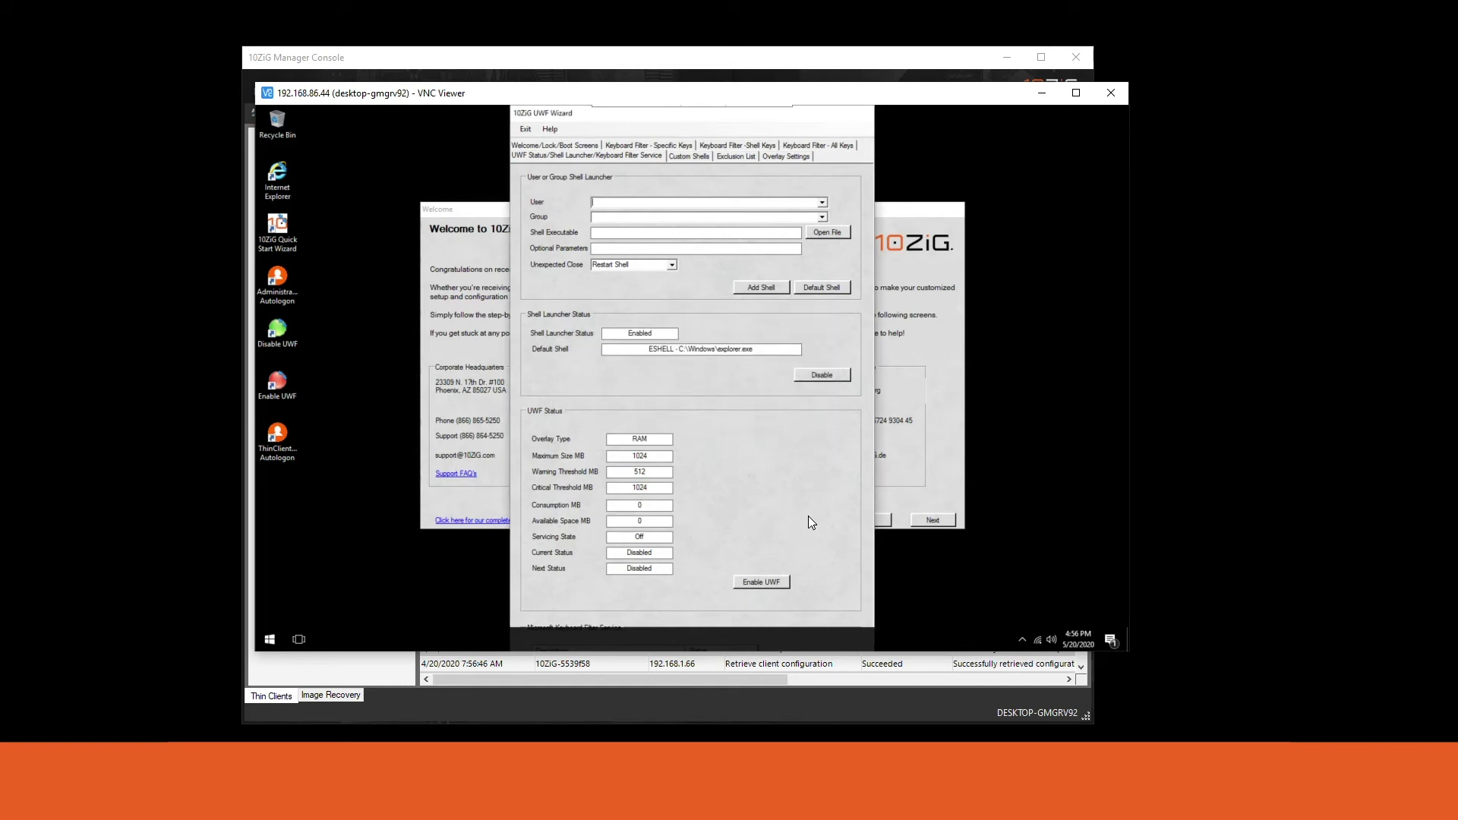
pyautogui.click(479, 214)
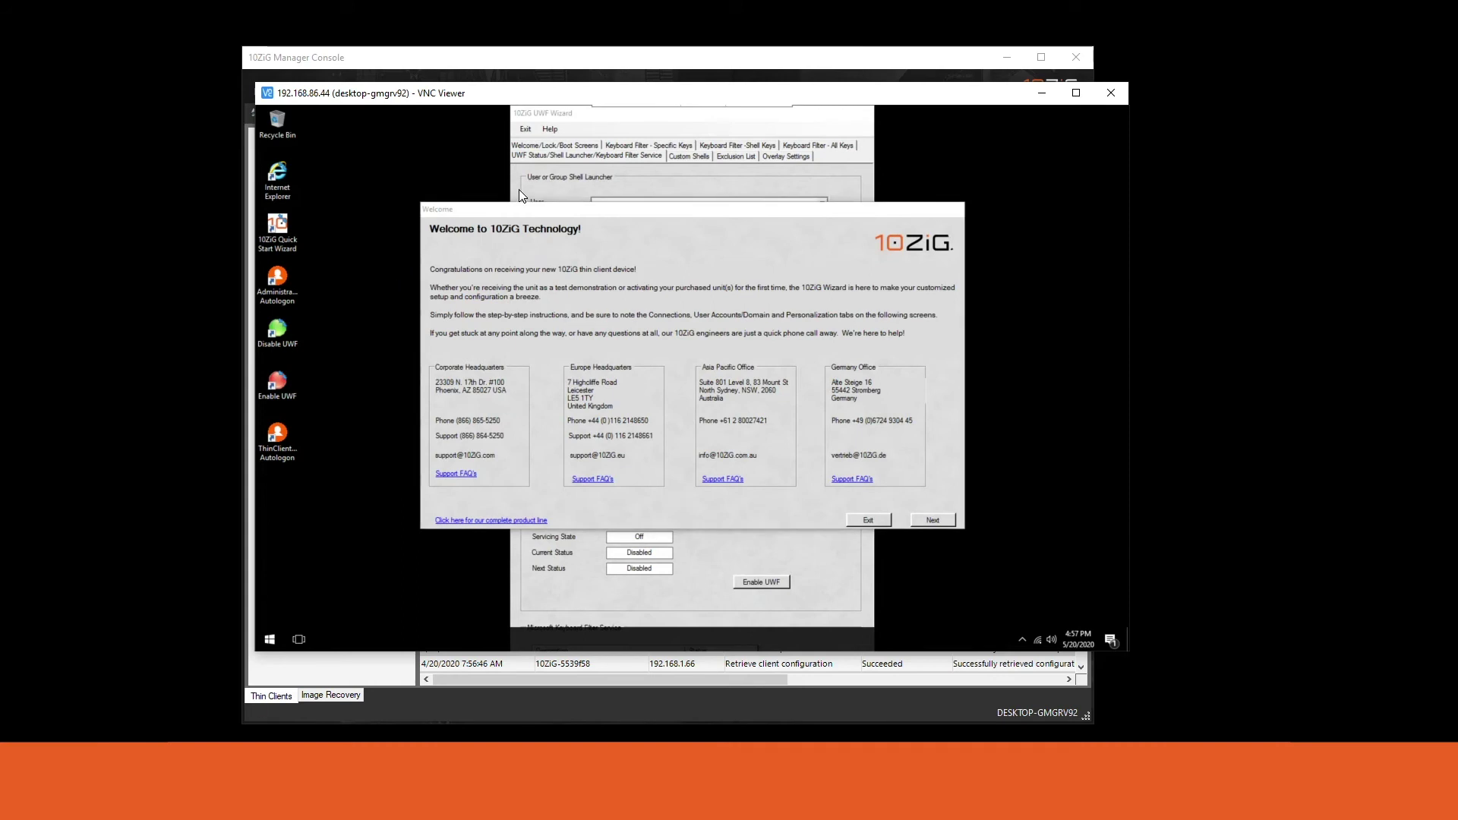
# Run the ThinClient Autologon desktop shortcut so the device restarts into ThinClientUser.
pyautogui.click(537, 120)
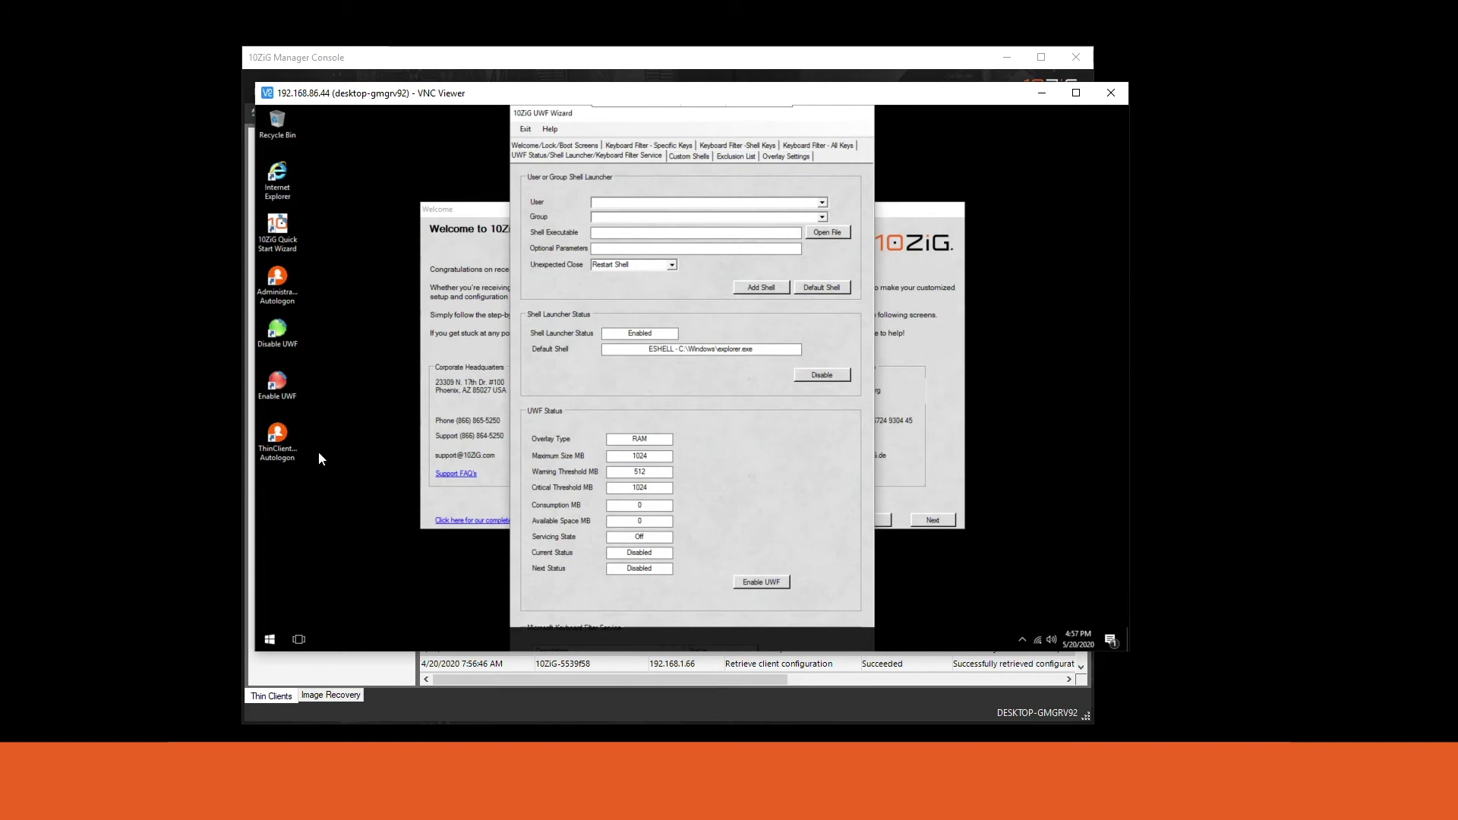
pyautogui.click(294, 456)
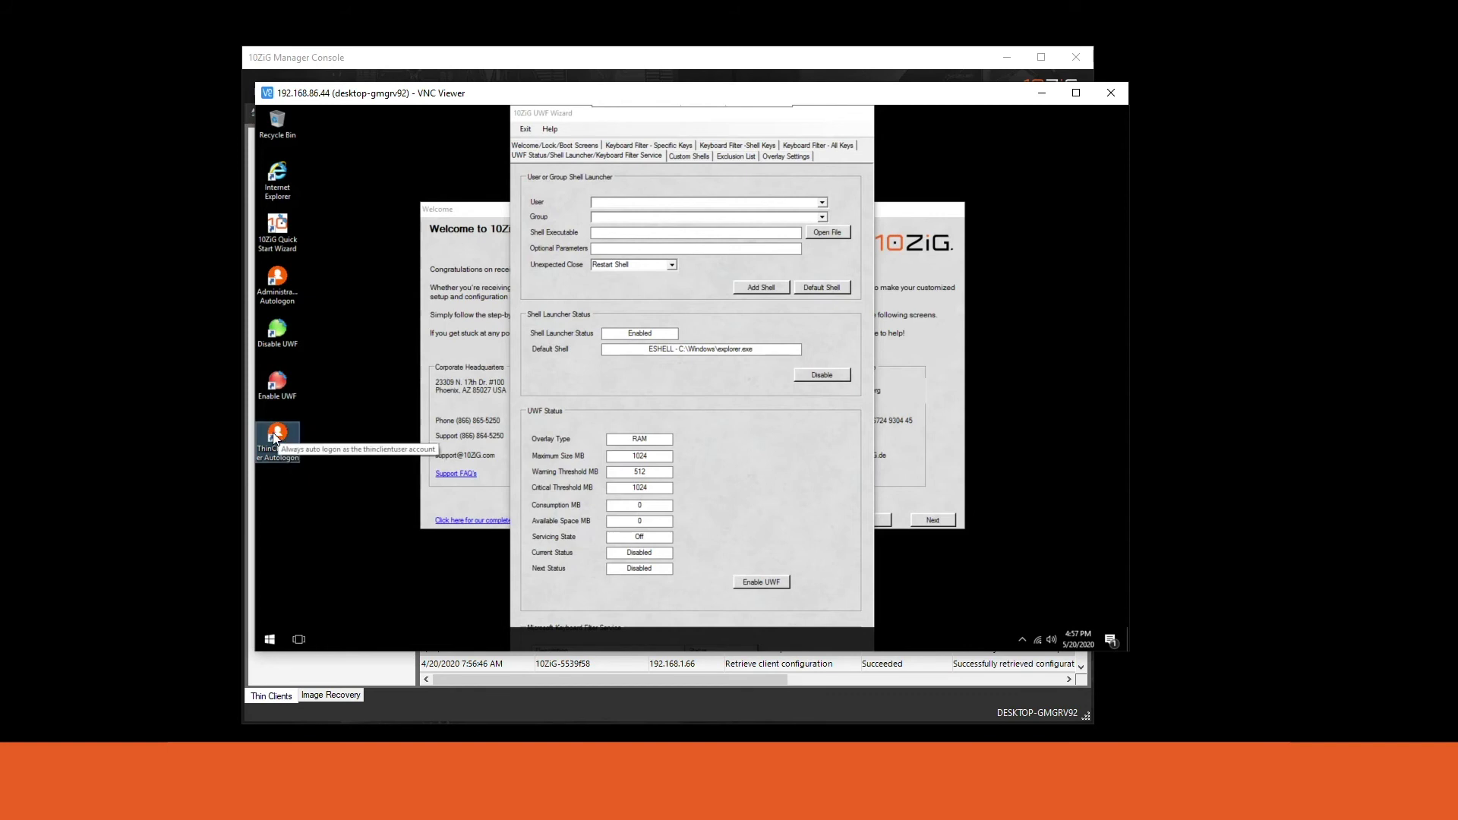
pyautogui.doubleClick(281, 435)
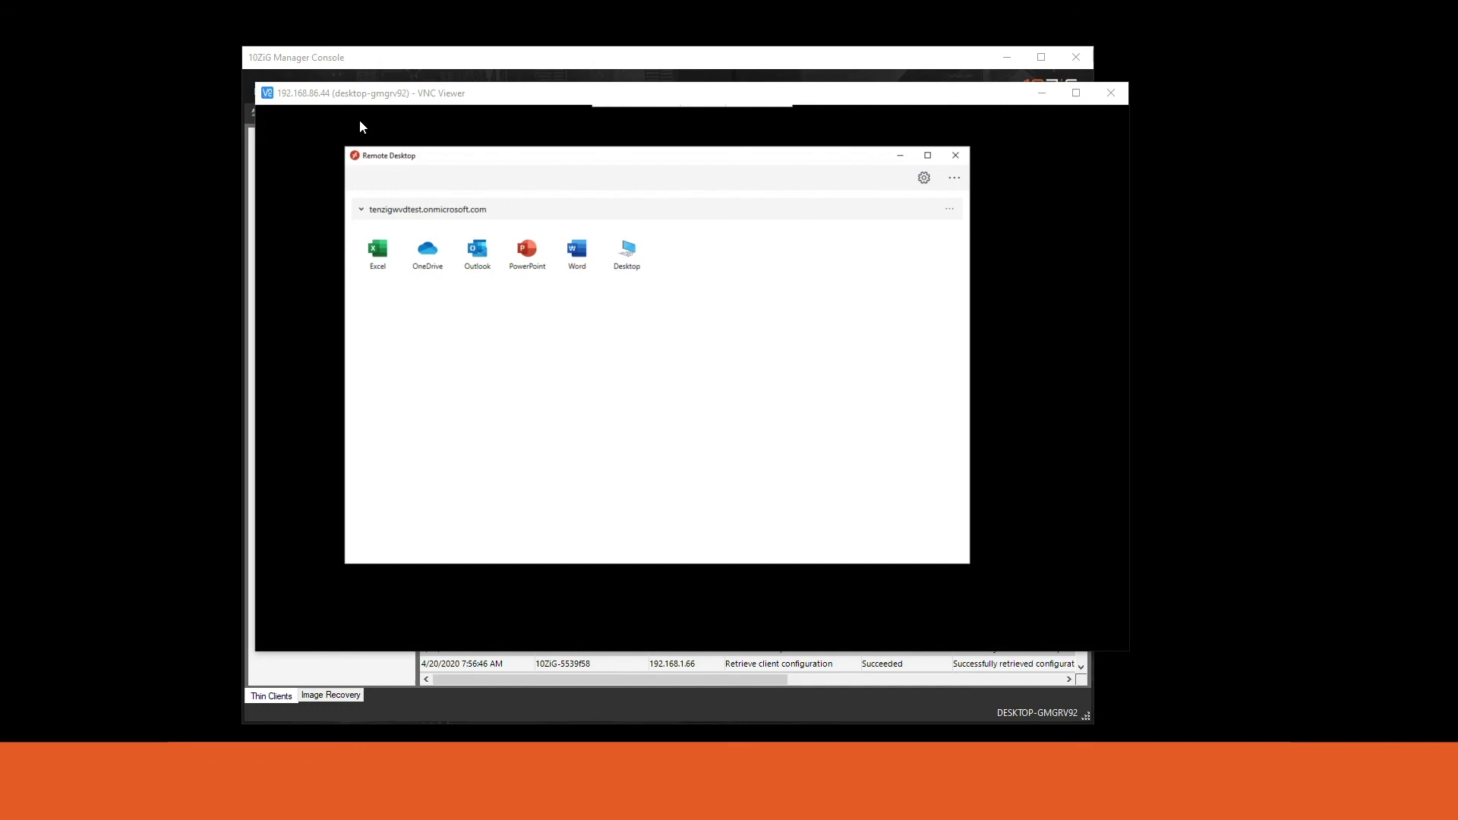
pyautogui.moveTo(426, 156); pyautogui.dragTo(464, 164)
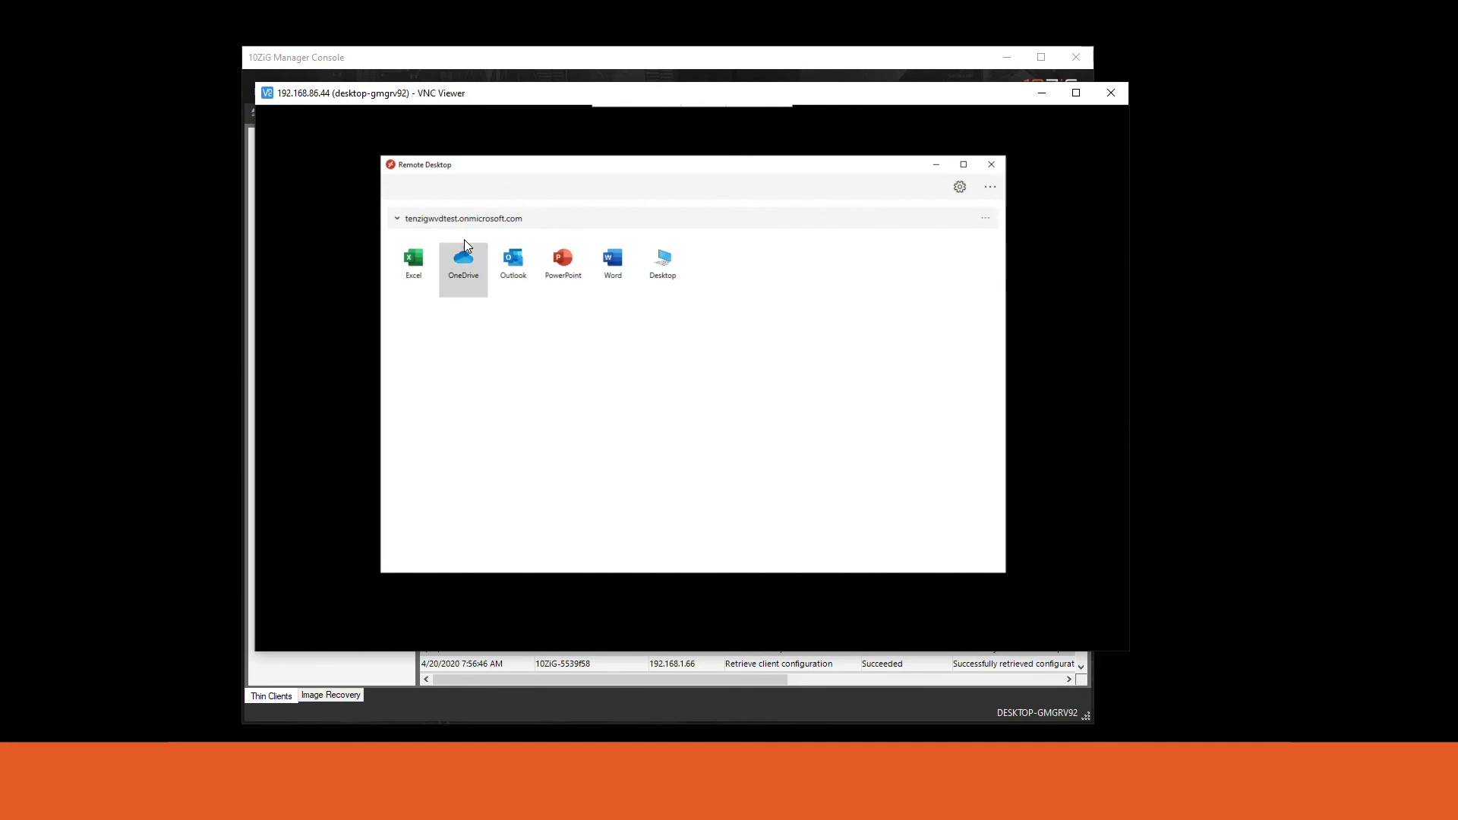
pyautogui.moveTo(482, 170); pyautogui.dragTo(466, 163)
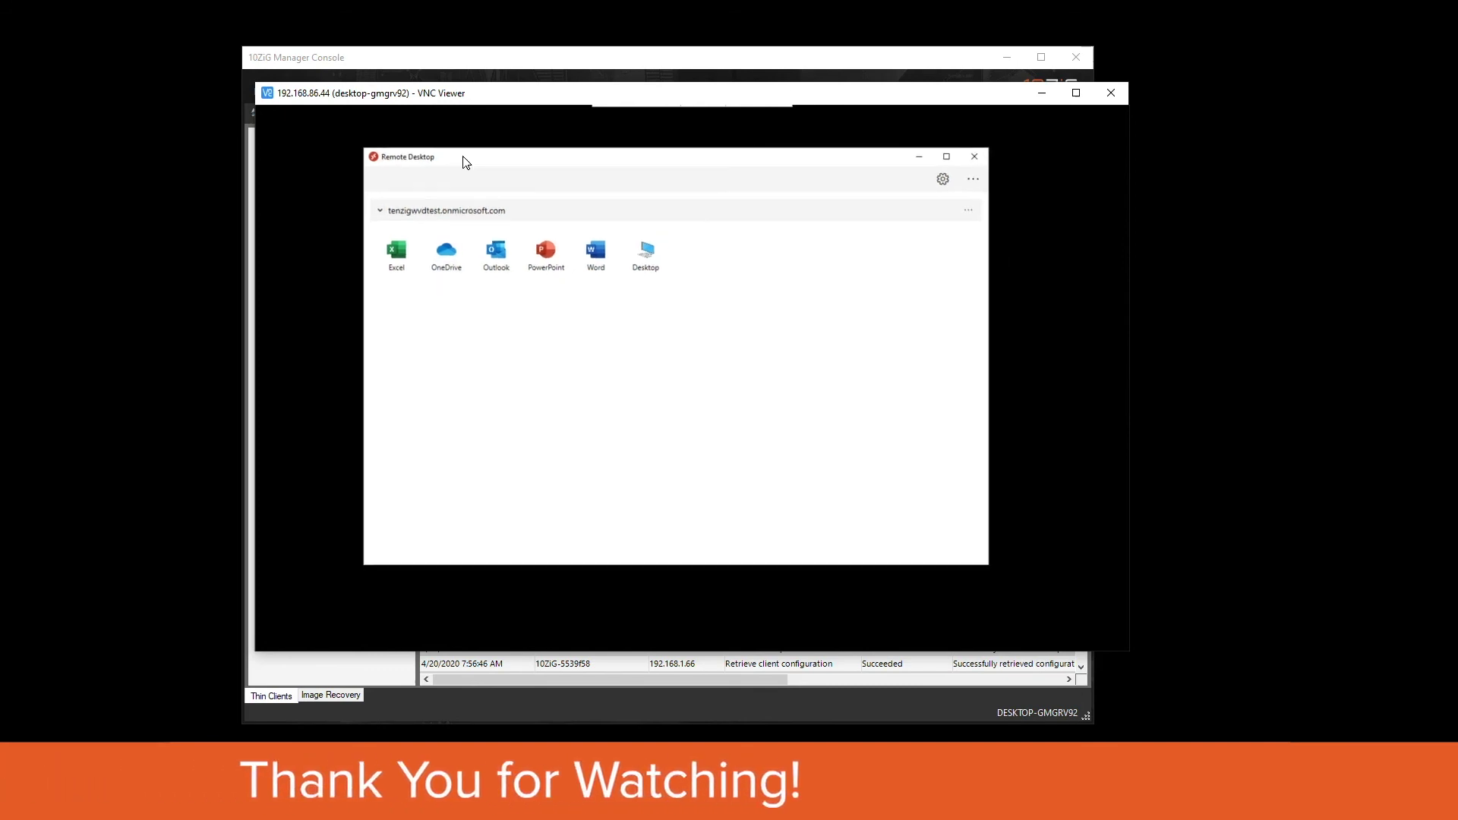